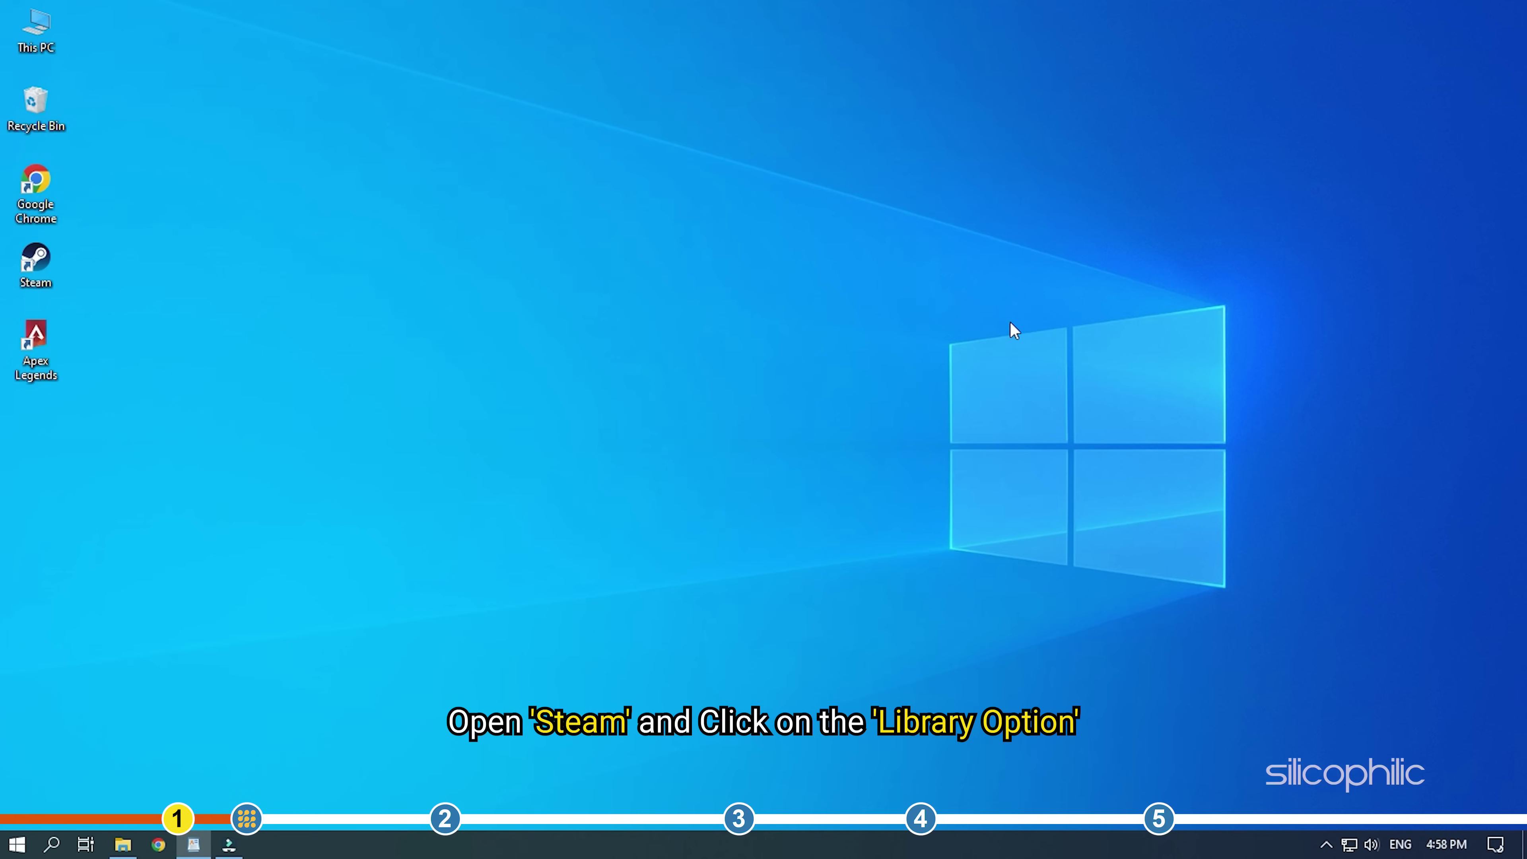
- Launch Steam and open the properties of Apex Legends from the game library
{"action": "double_click", "coordinate": [38, 267]}
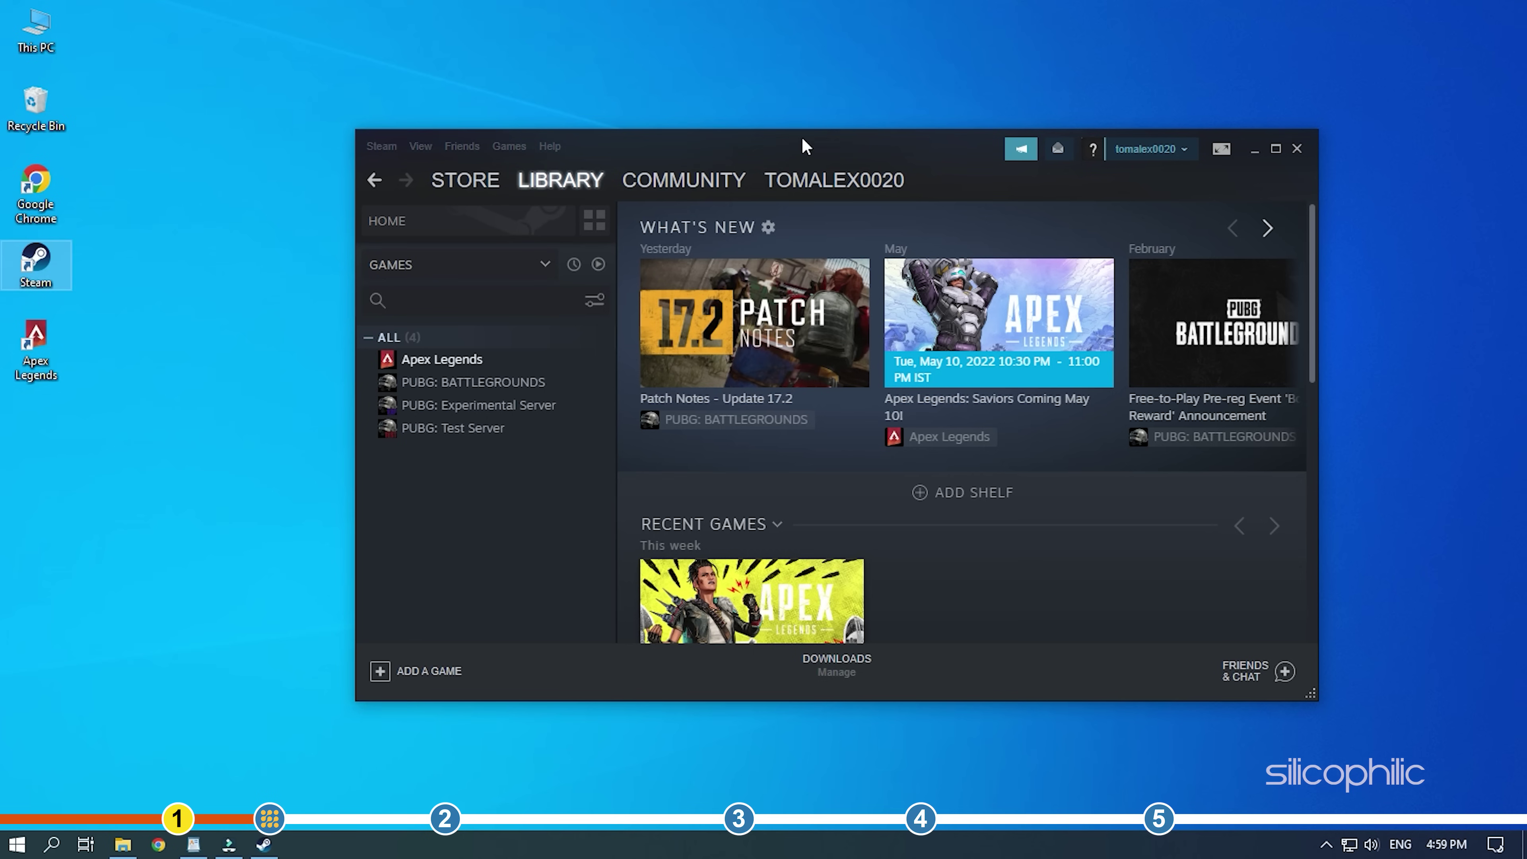
{"action": "left_click_drag", "start_coordinate": [805, 146], "coordinate": [752, 96]}
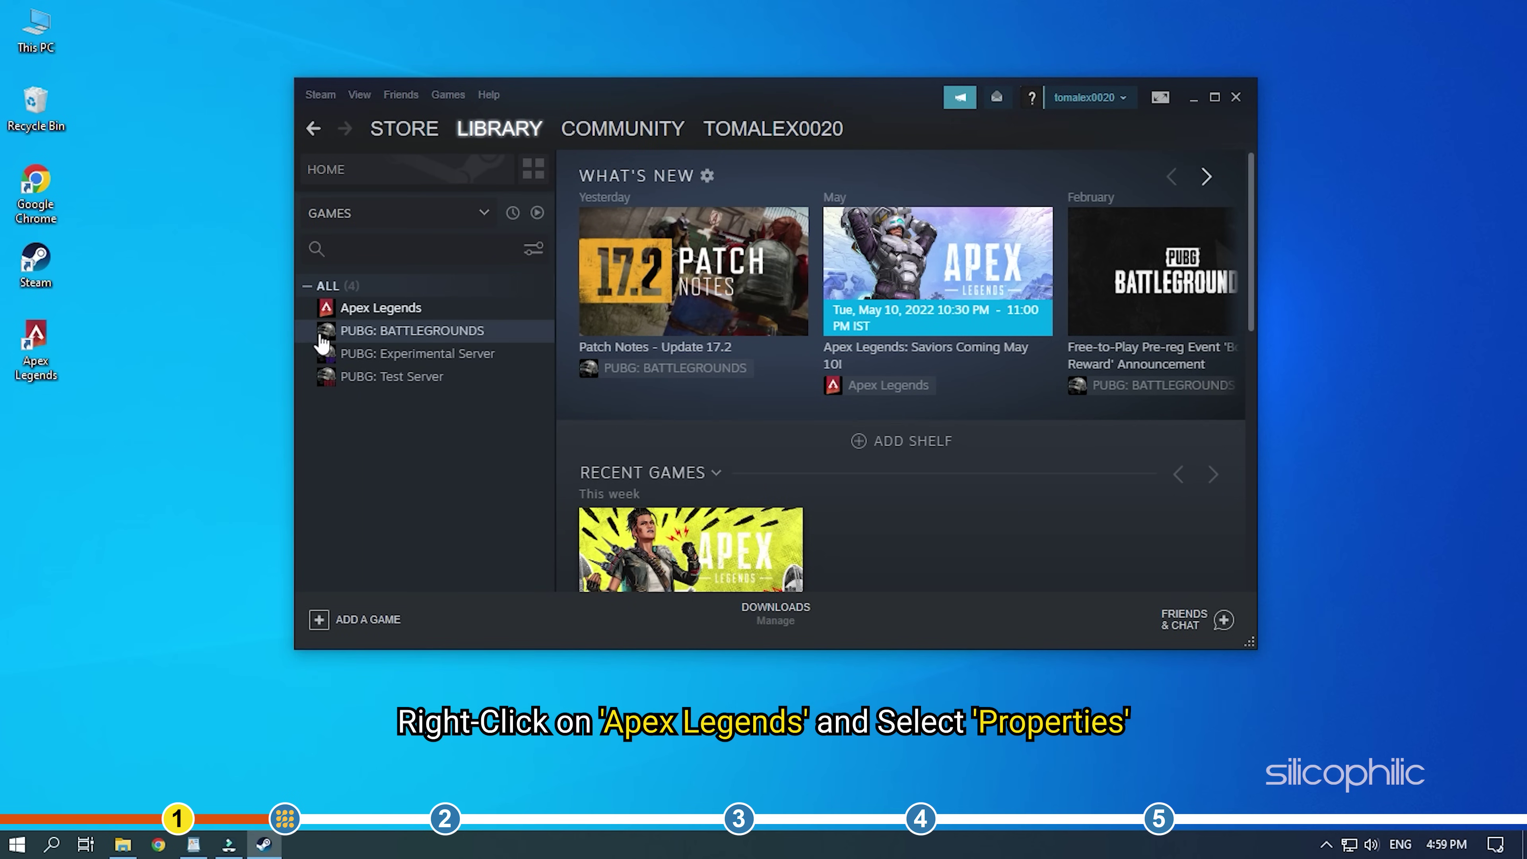
{"action": "right_click", "coordinate": [430, 311]}
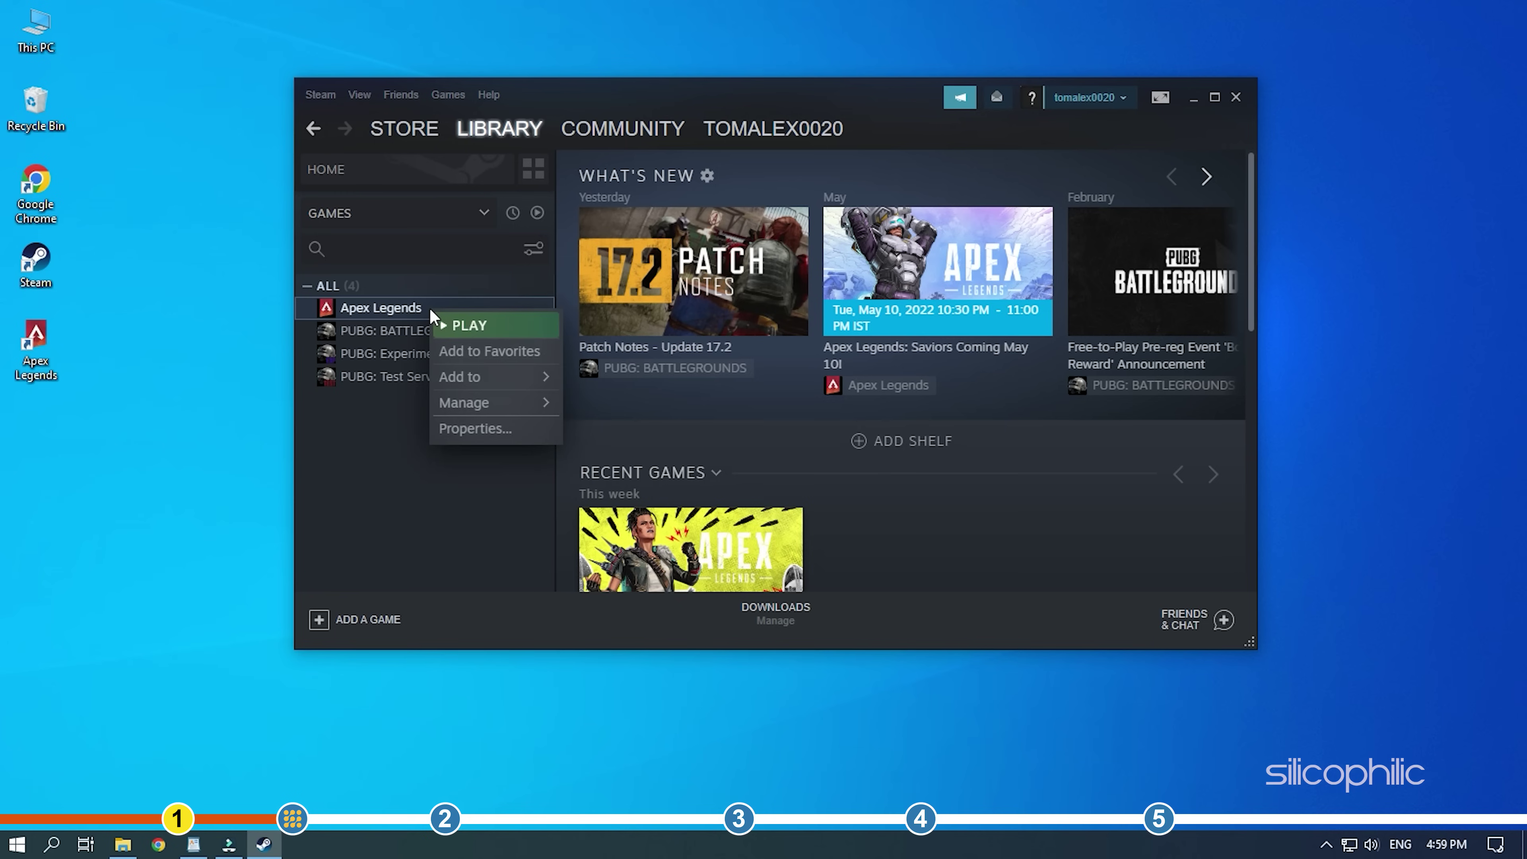
{"action": "left_click", "coordinate": [510, 429]}
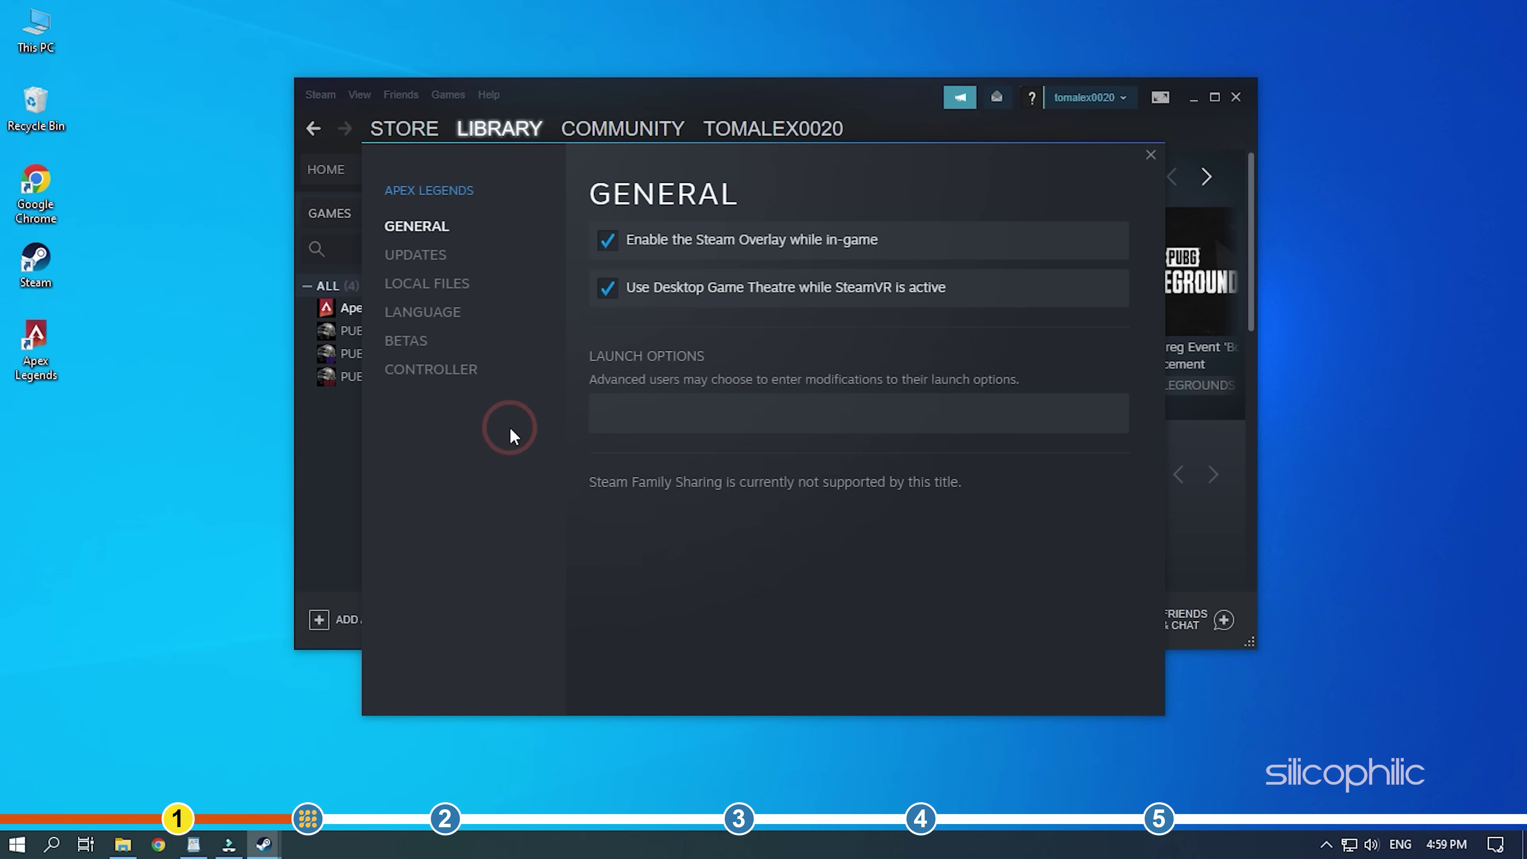
{"action": "left_click_drag", "start_coordinate": [777, 176], "coordinate": [818, 113]}
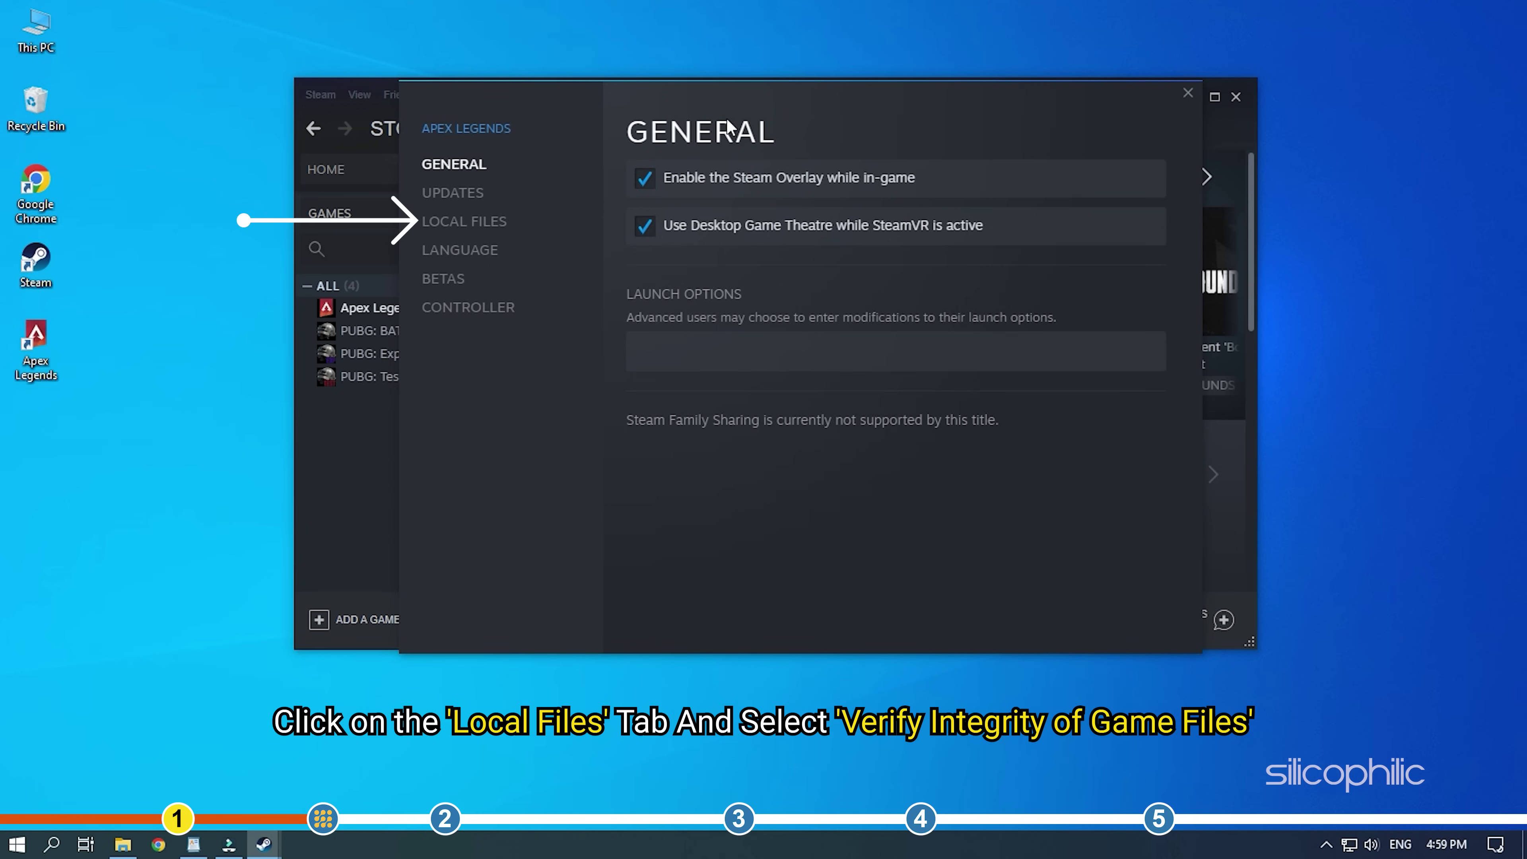
- Start verifying the integrity of the Apex Legends game files from its local files settings
{"action": "left_click", "coordinate": [520, 222]}
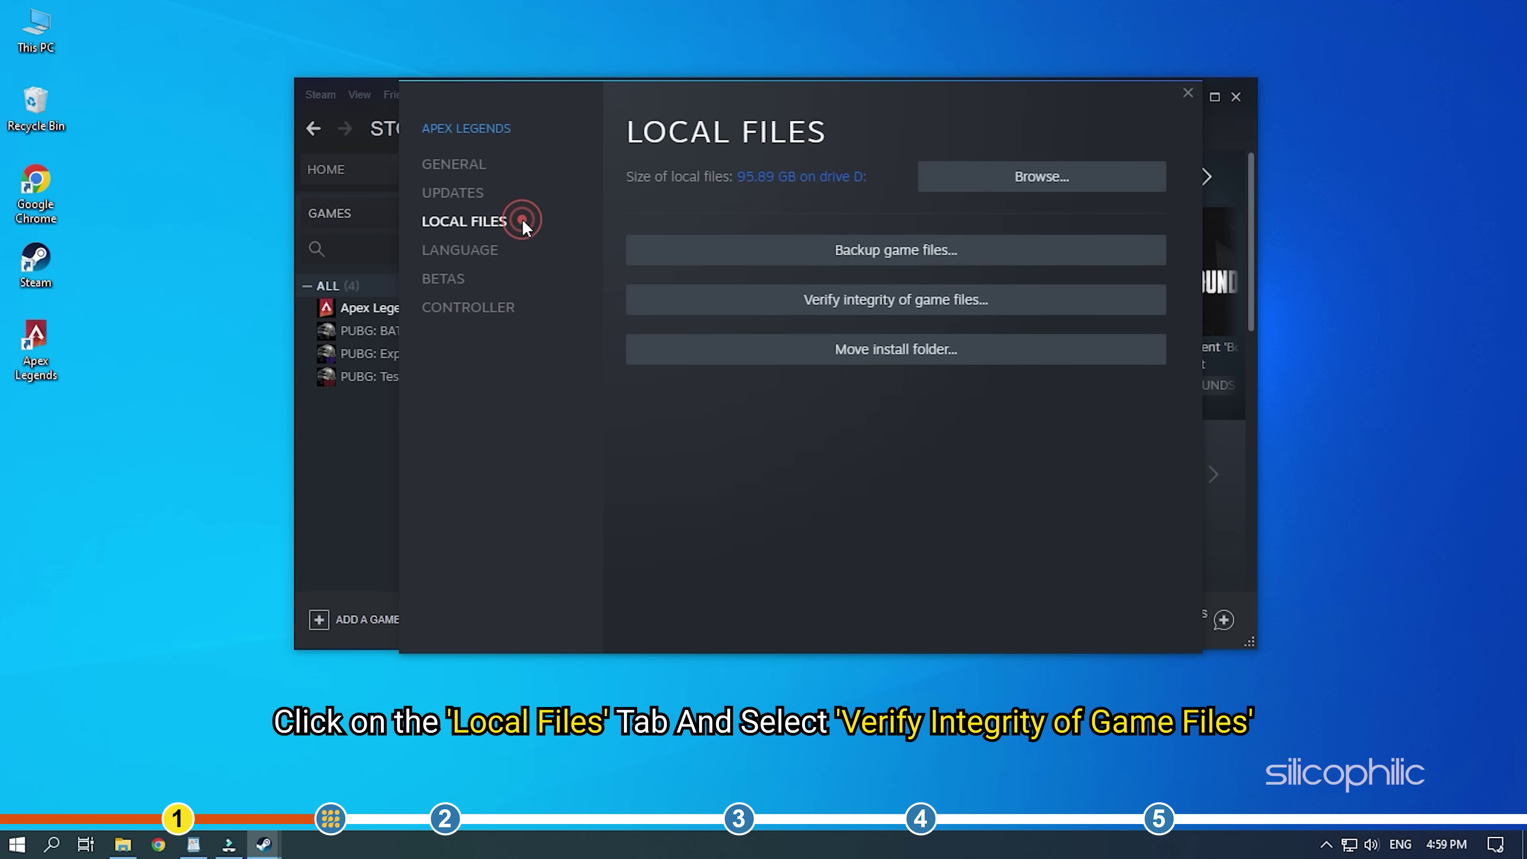
{"action": "left_click", "coordinate": [997, 312]}
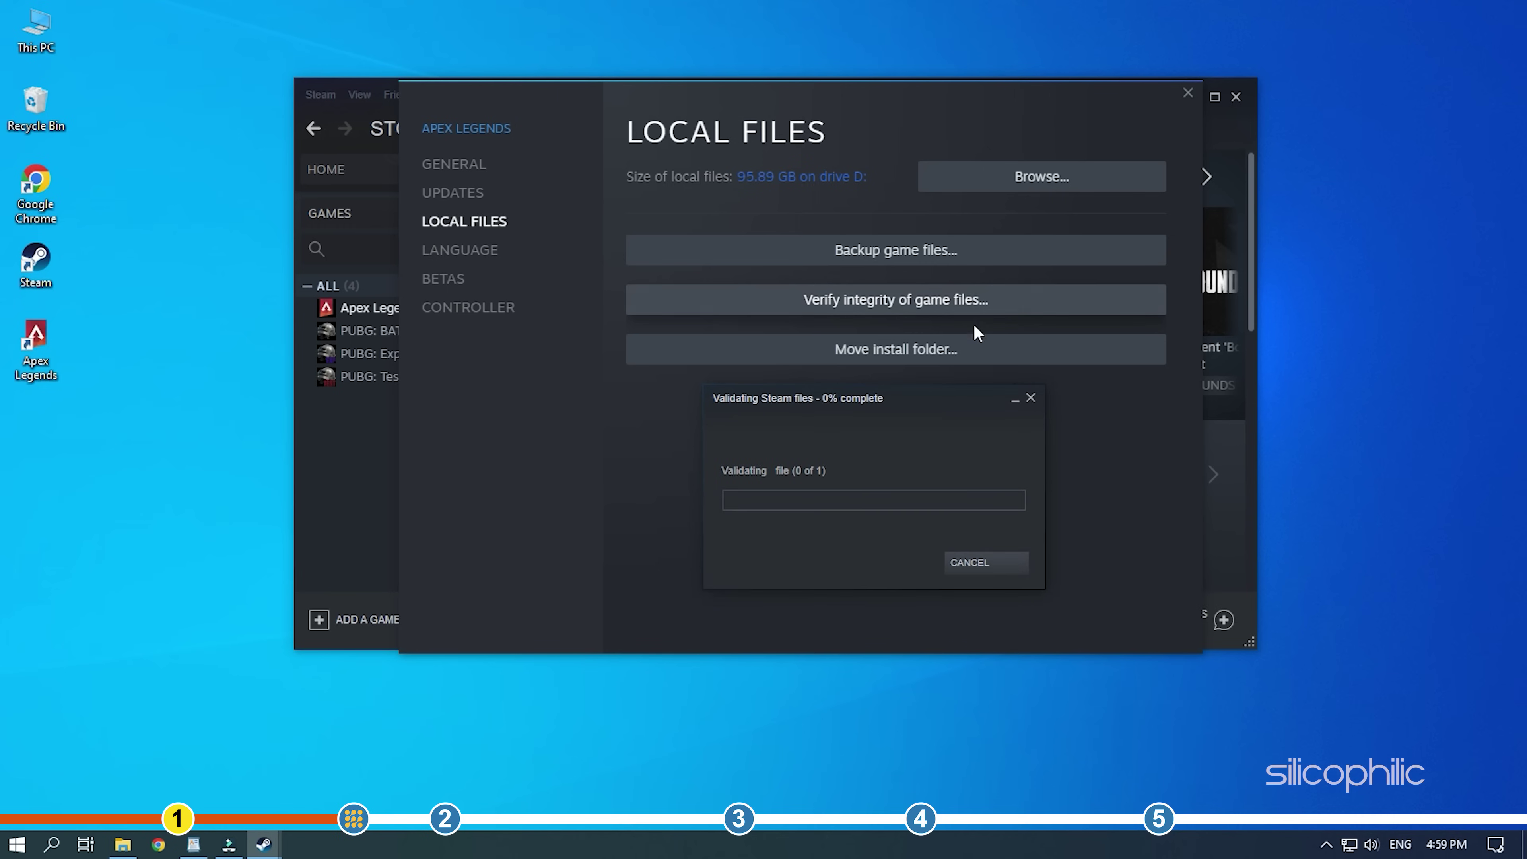
{"action": "left_click_drag", "start_coordinate": [920, 315], "coordinate": [914, 244]}
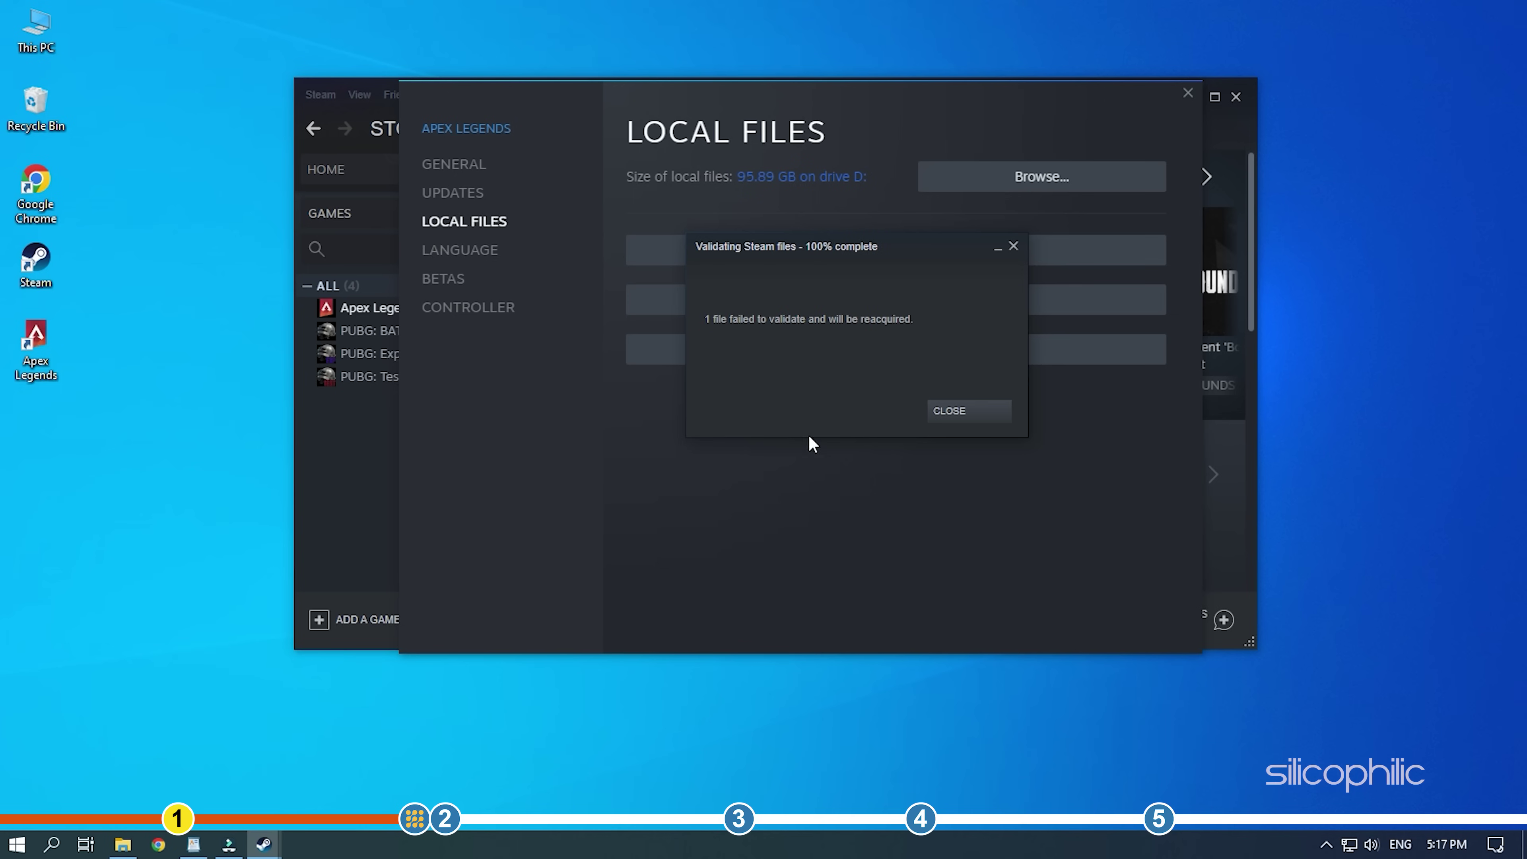
- Dismiss the finished file validation and close both the Steam library and the Apex Legends properties windows
{"action": "left_click", "coordinate": [968, 412]}
{"action": "scroll", "coordinate": [966, 408], "scroll_direction": "down", "scroll_amount": 2}
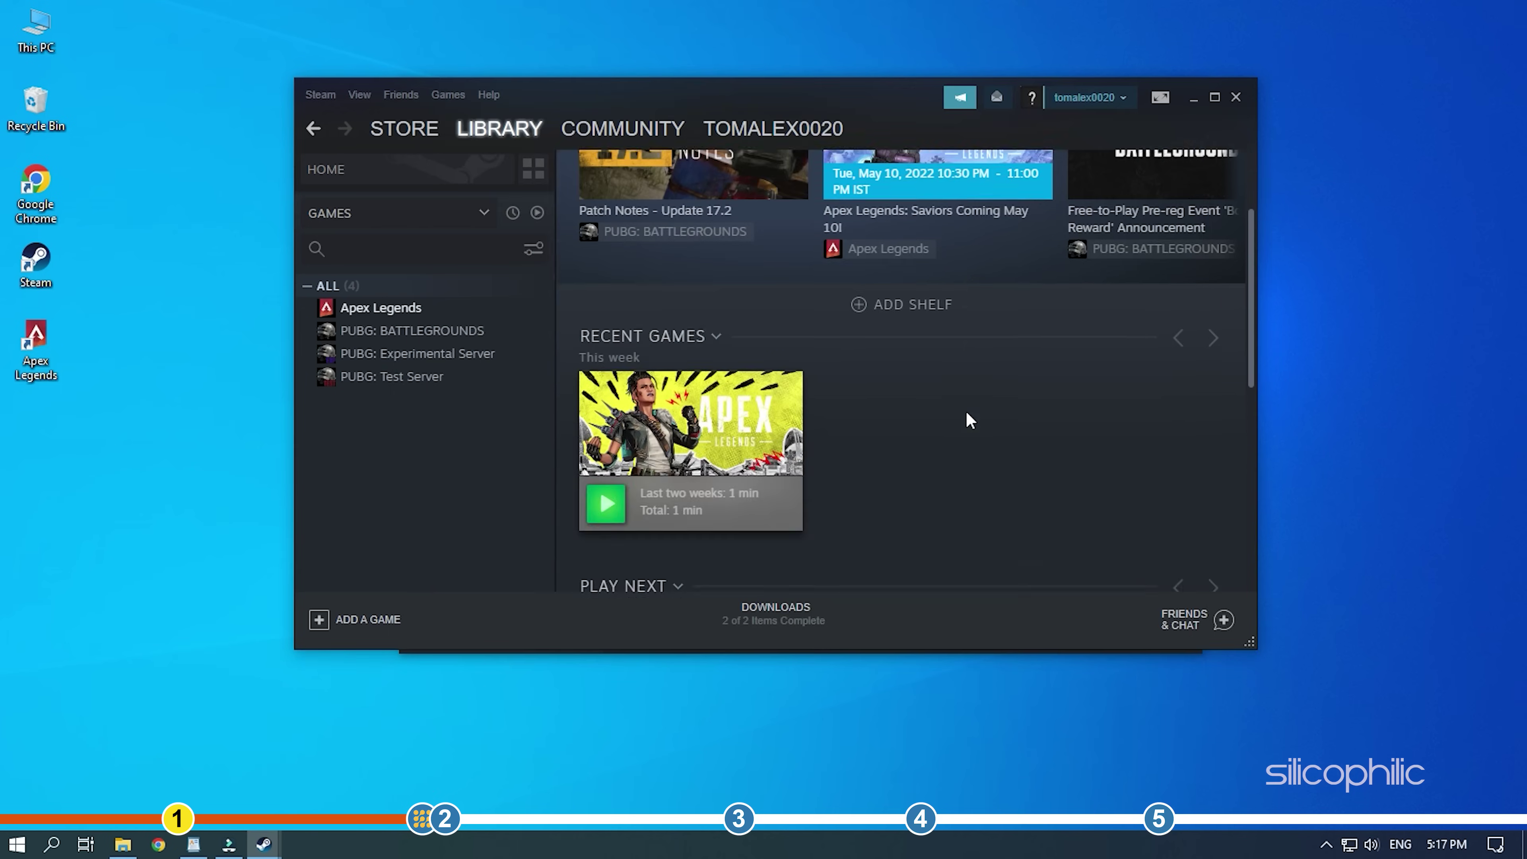
{"action": "scroll", "coordinate": [964, 410], "scroll_direction": "up", "scroll_amount": 3}
{"action": "left_click", "coordinate": [1236, 97]}
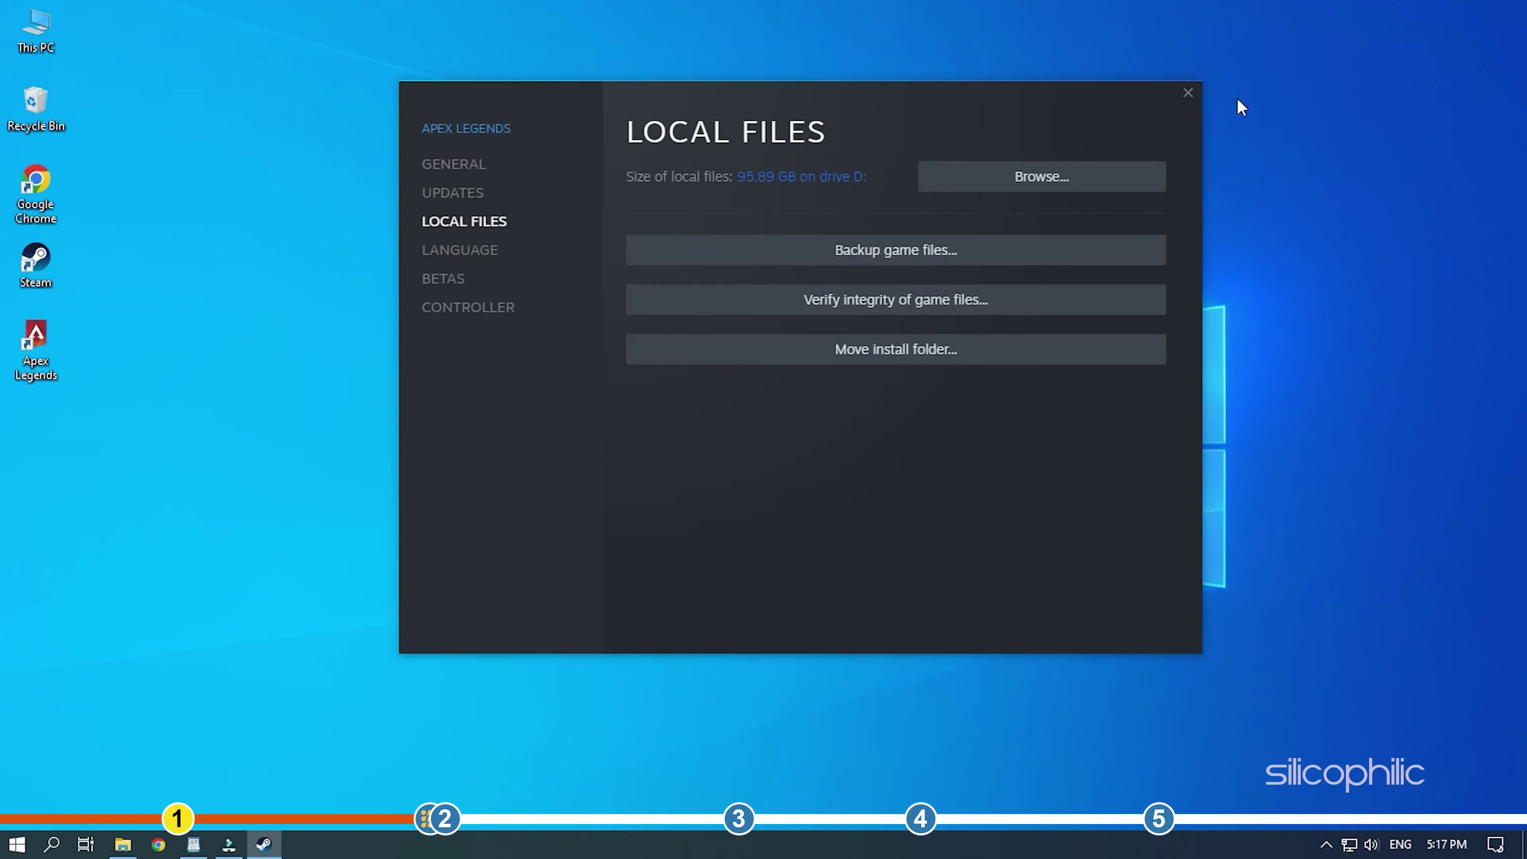
{"action": "left_click", "coordinate": [1187, 92]}
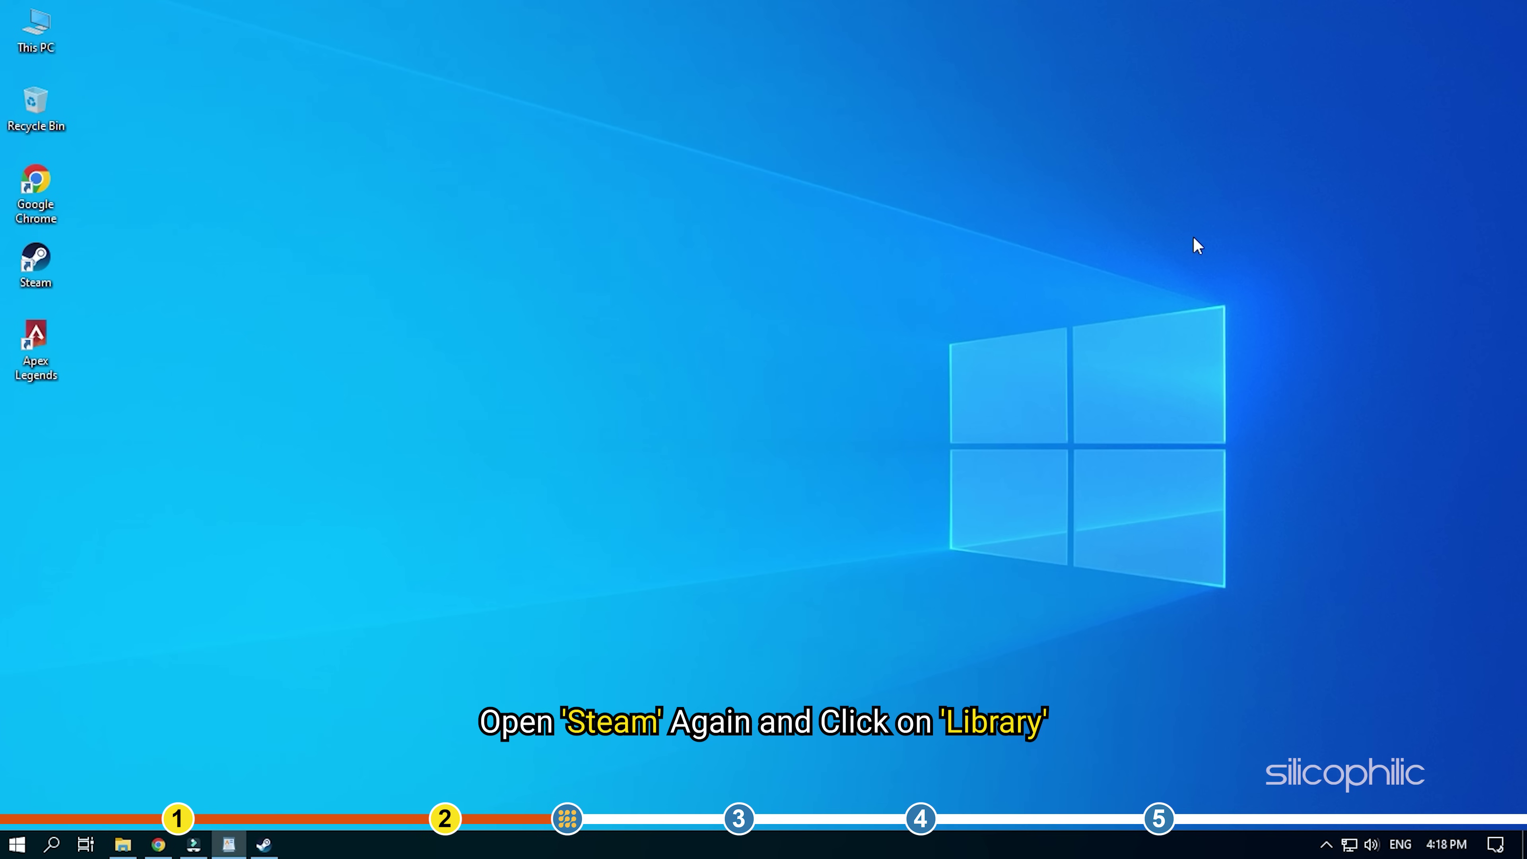
- Switch to Steam, browse the local files of Apex Legends, and minimize Steam behind the game folder
{"action": "left_click", "coordinate": [269, 846]}
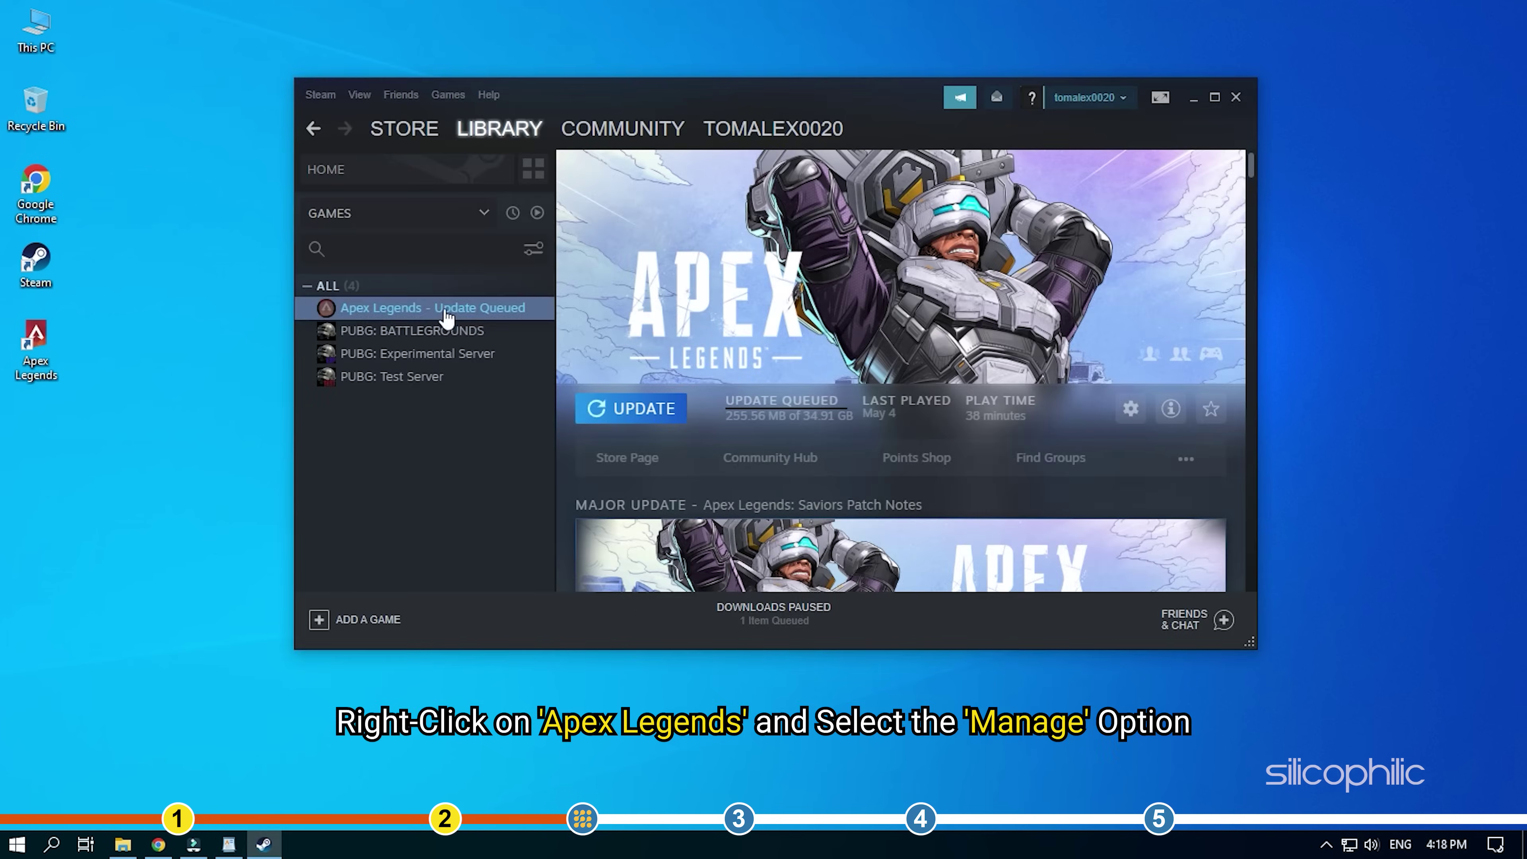
{"action": "right_click", "coordinate": [435, 317]}
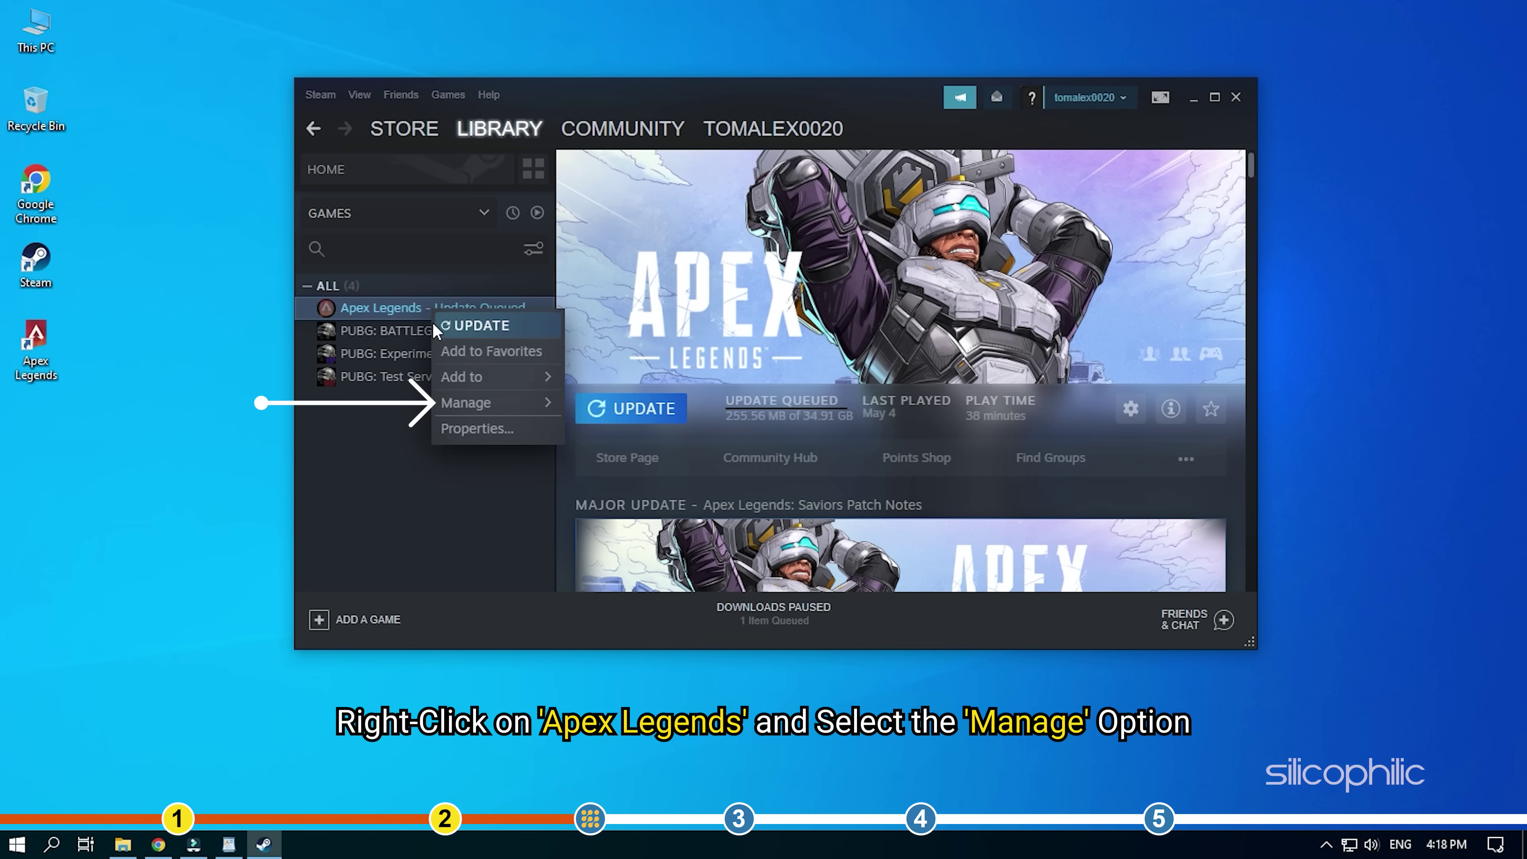
{"action": "mouse_move", "coordinate": [475, 410]}
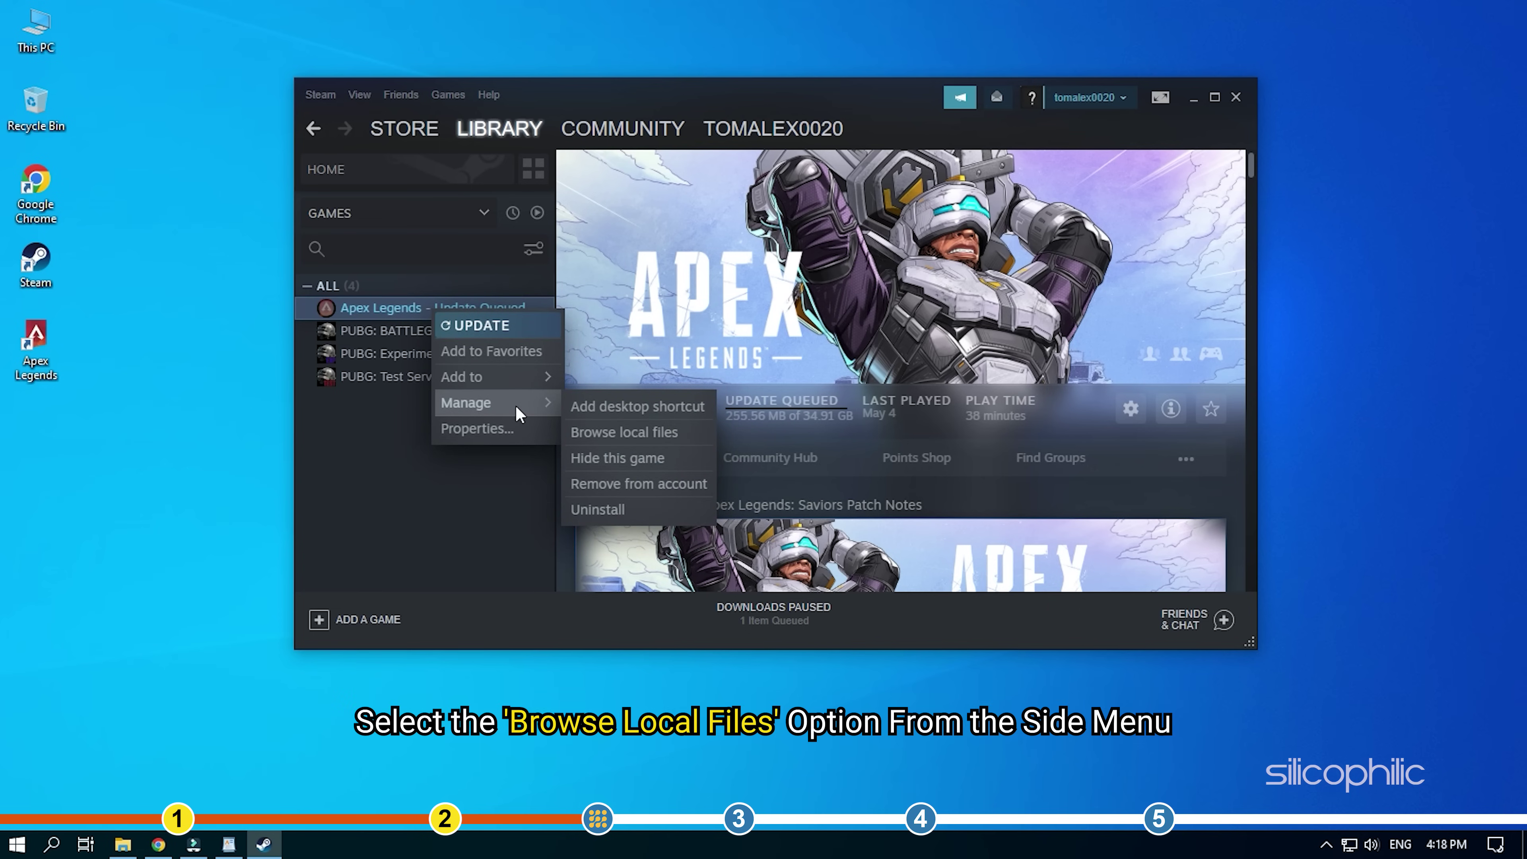
{"action": "left_click", "coordinate": [697, 438]}
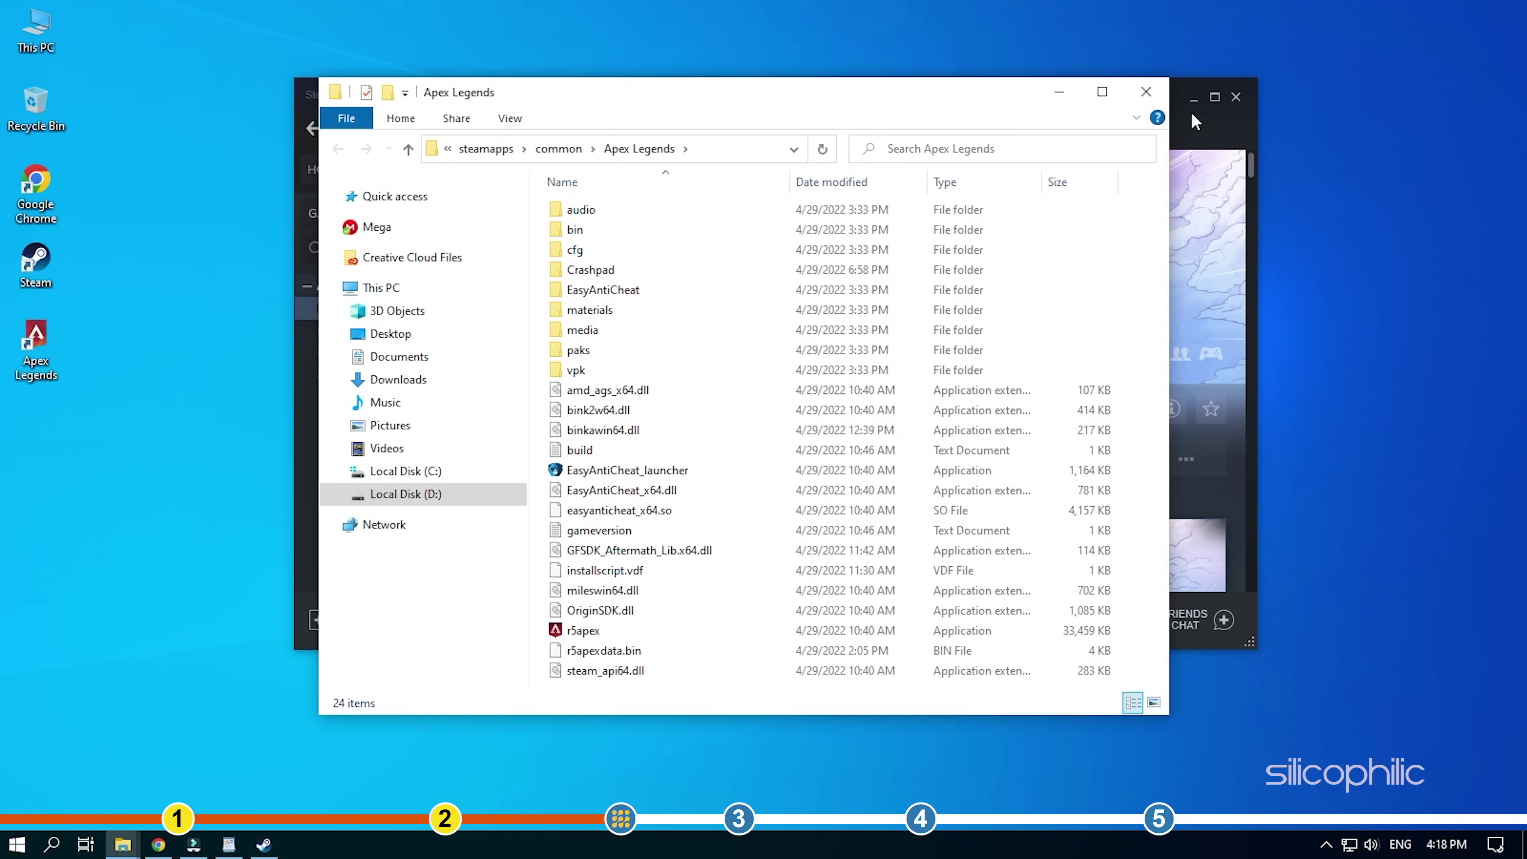
{"action": "left_click", "coordinate": [1195, 97]}
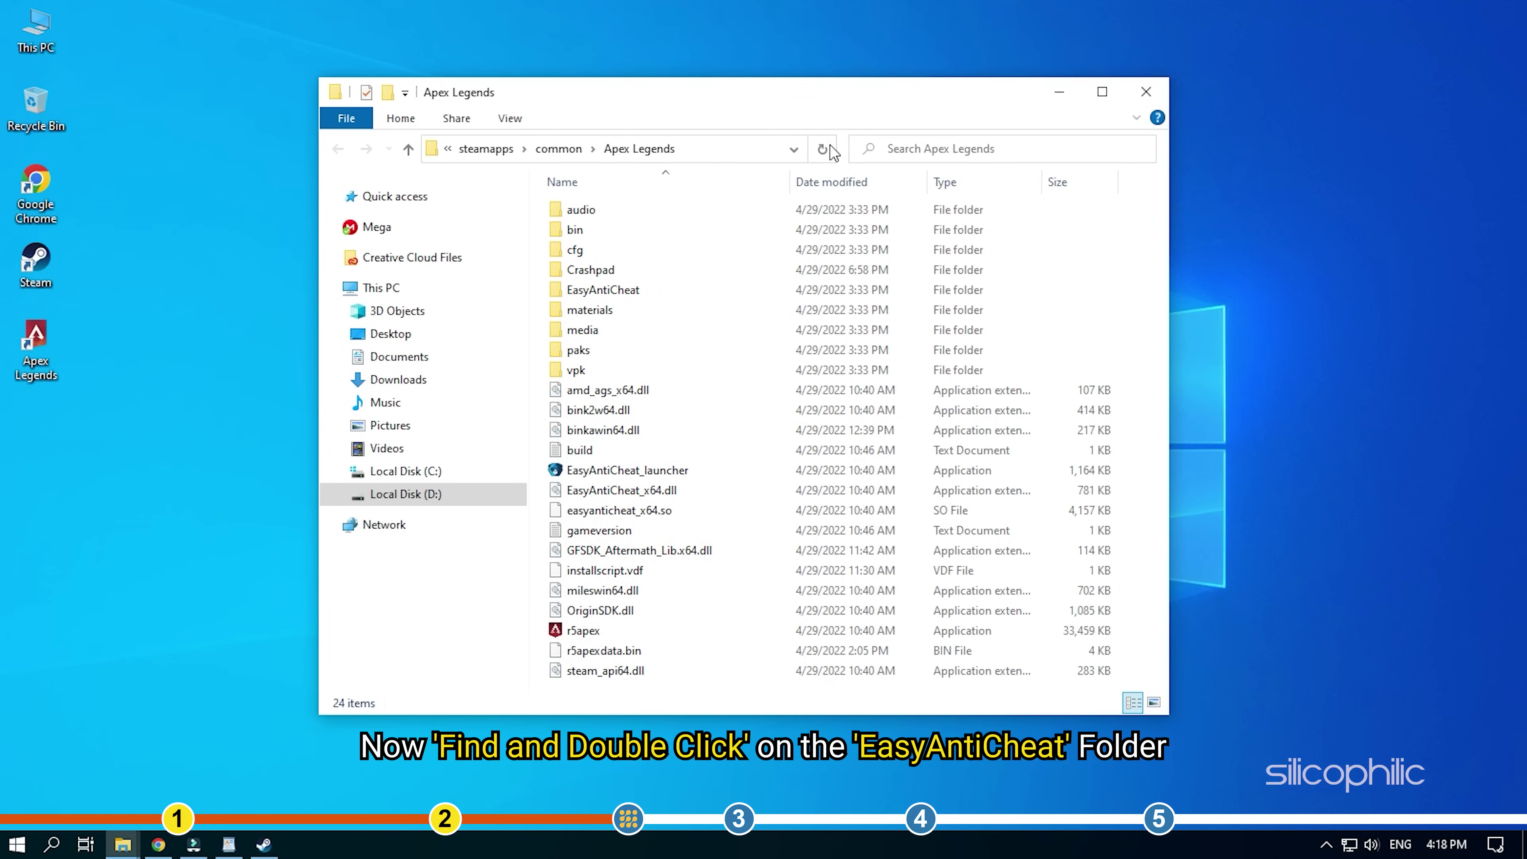
{"action": "left_click_drag", "start_coordinate": [827, 100], "coordinate": [880, 74]}
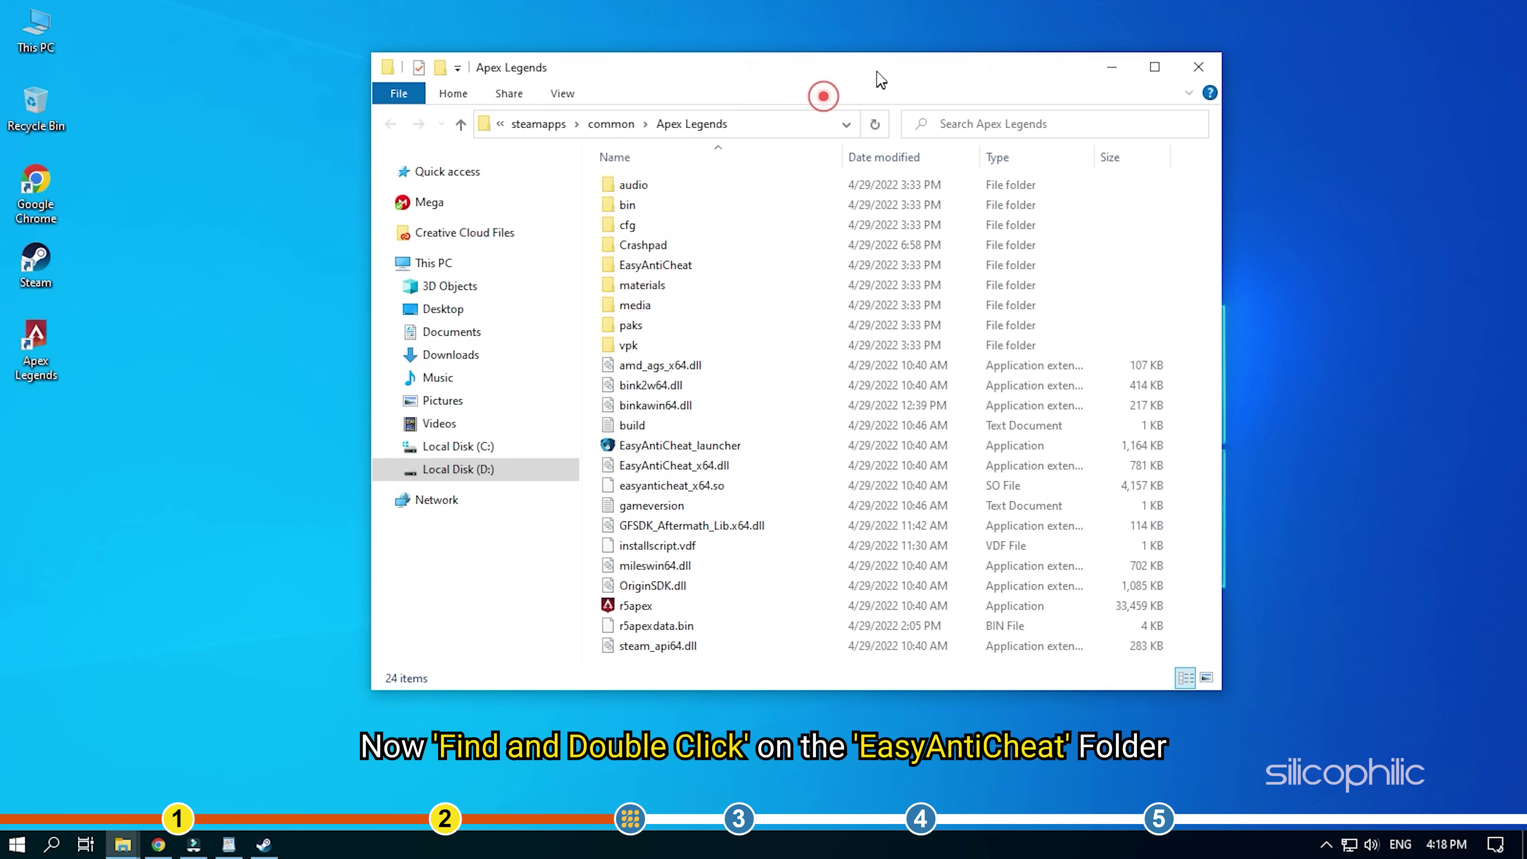
- Run the EasyAntiCheat_Setup application from the EasyAntiCheat subfolder of the Apex Legends folder
{"action": "double_click", "coordinate": [700, 270]}
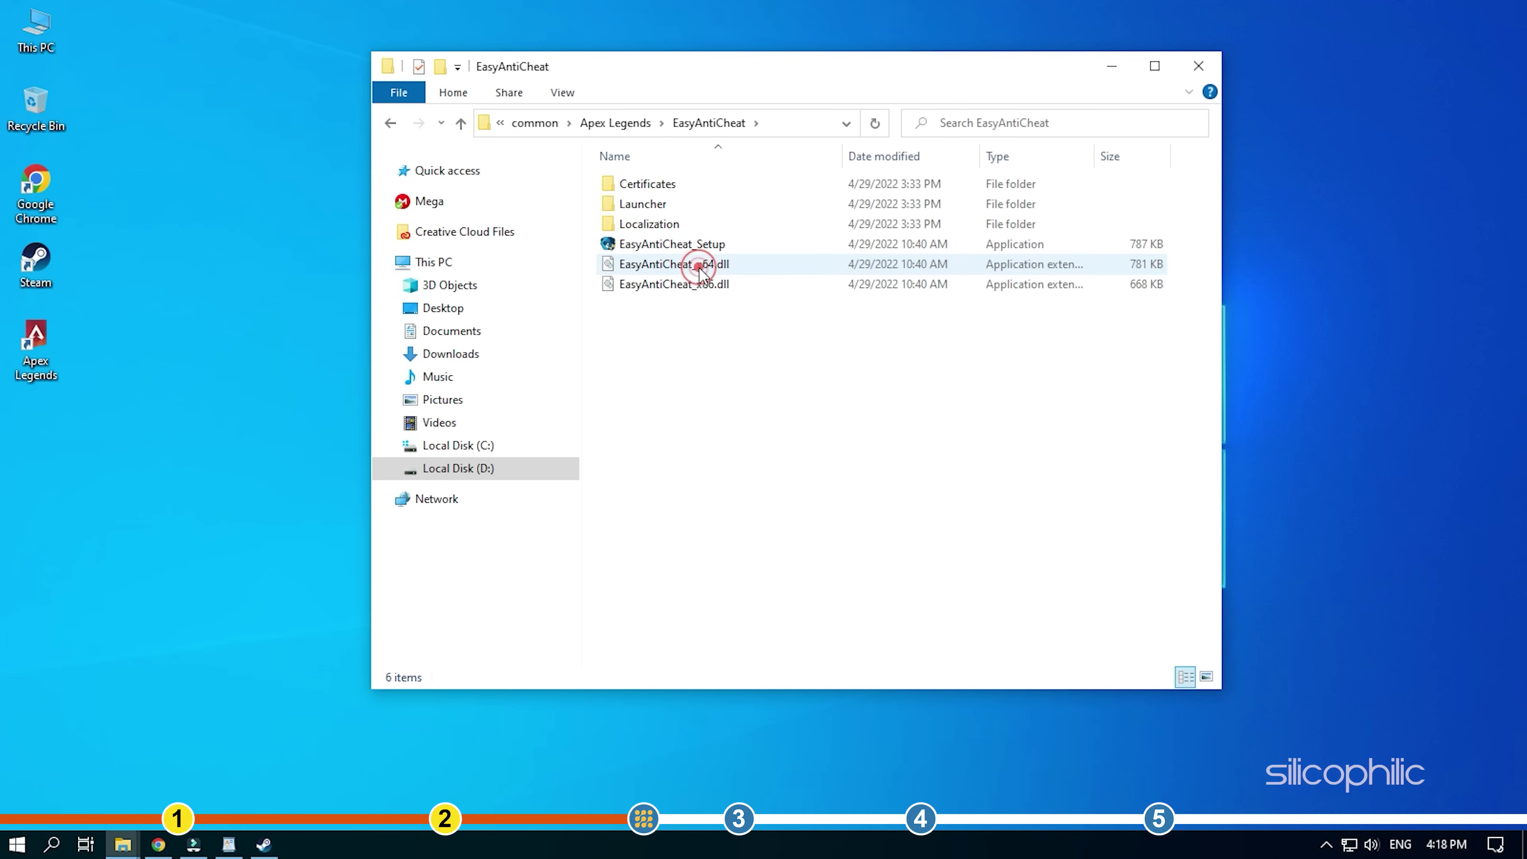
{"action": "left_click", "coordinate": [623, 250]}
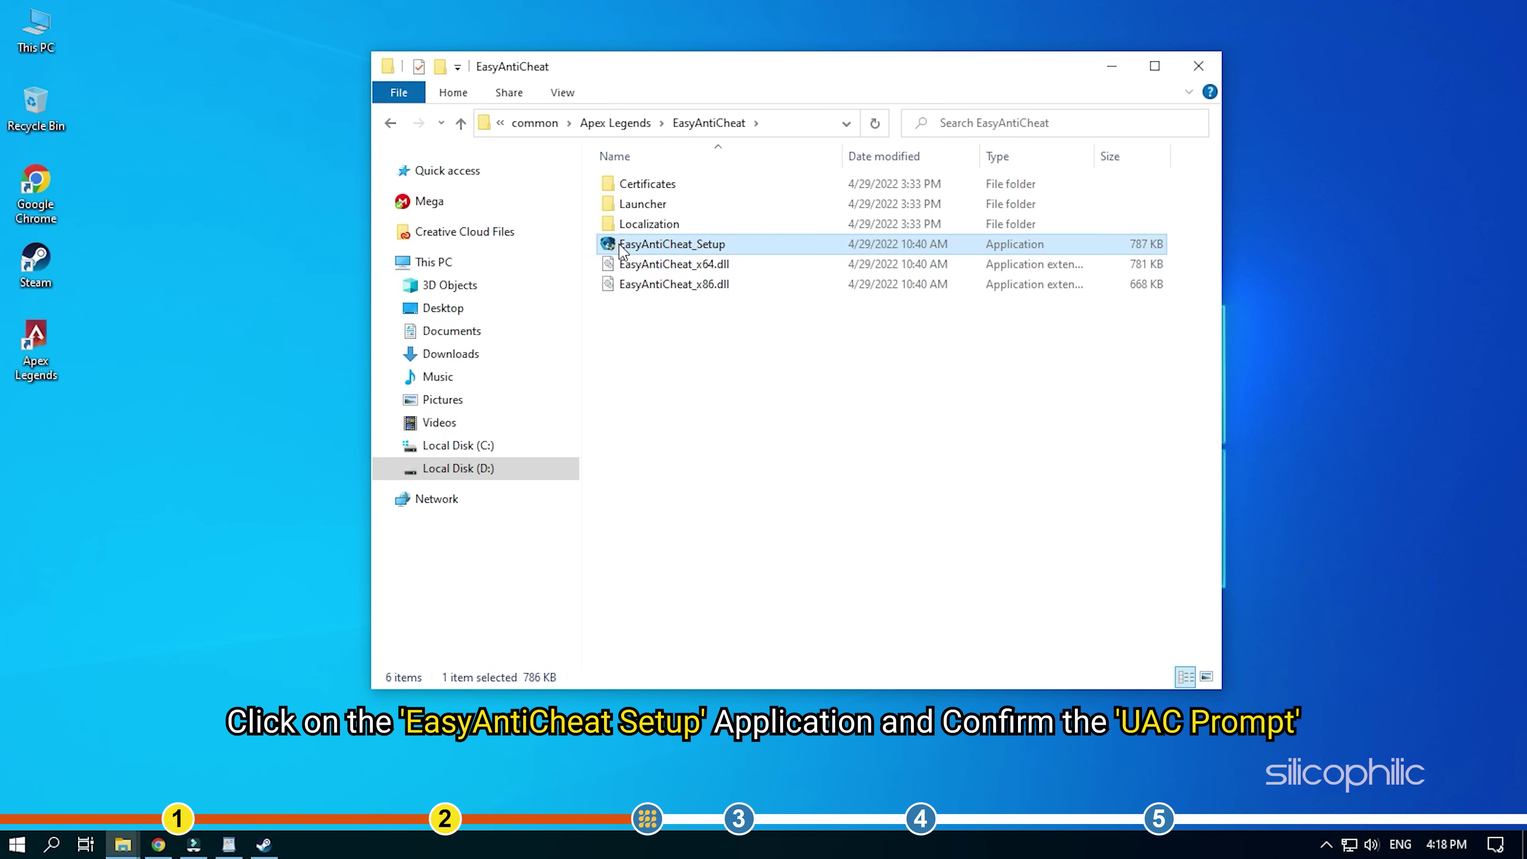
{"action": "double_click", "coordinate": [737, 247]}
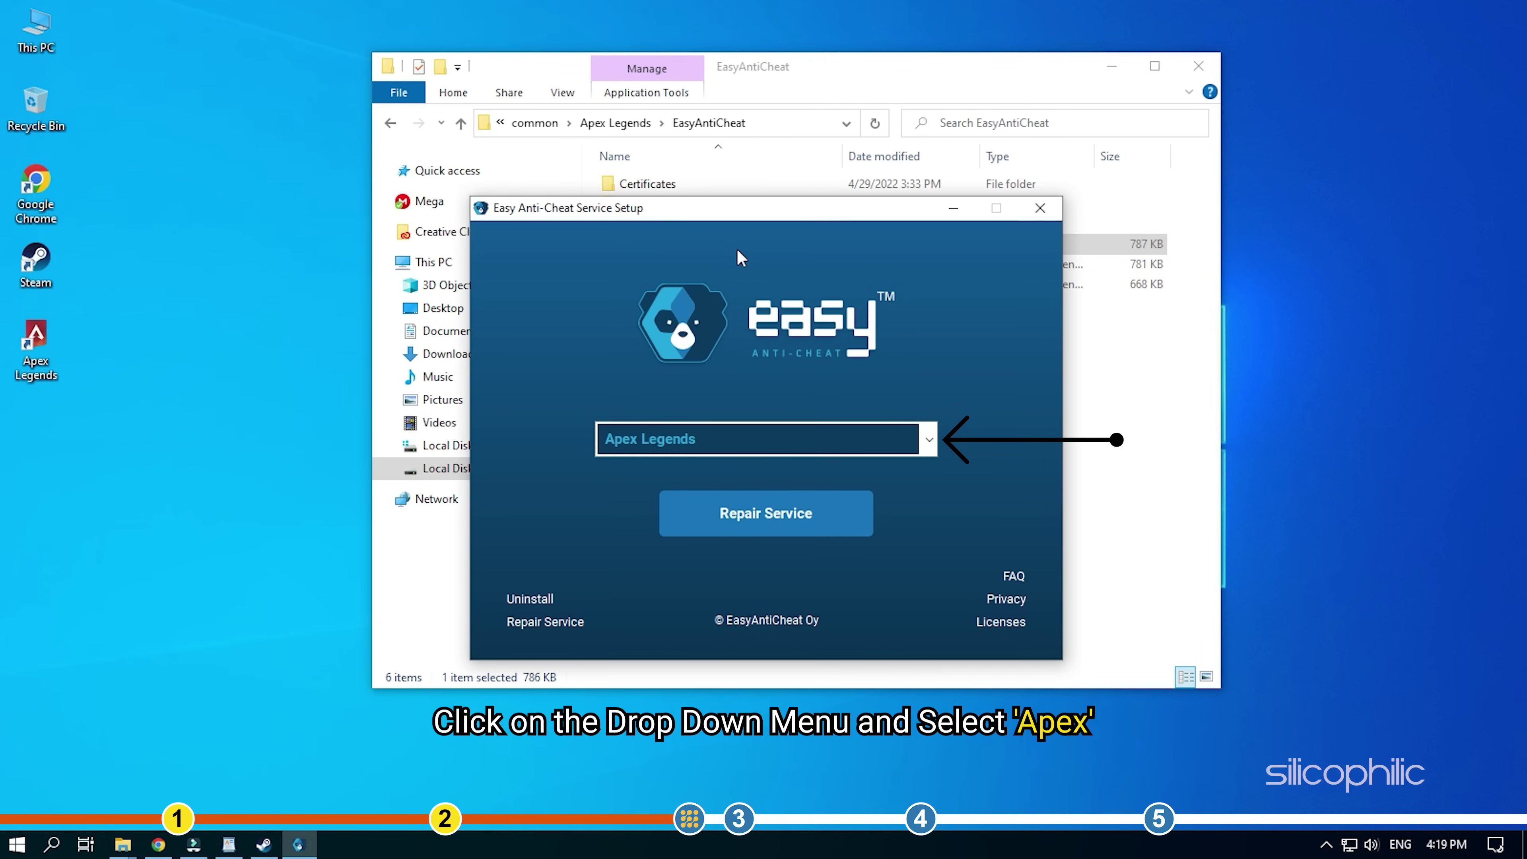
- Select Apex Legends in the Easy Anti-Cheat setup, repair its service, and finish the setup
{"action": "left_click", "coordinate": [930, 441]}
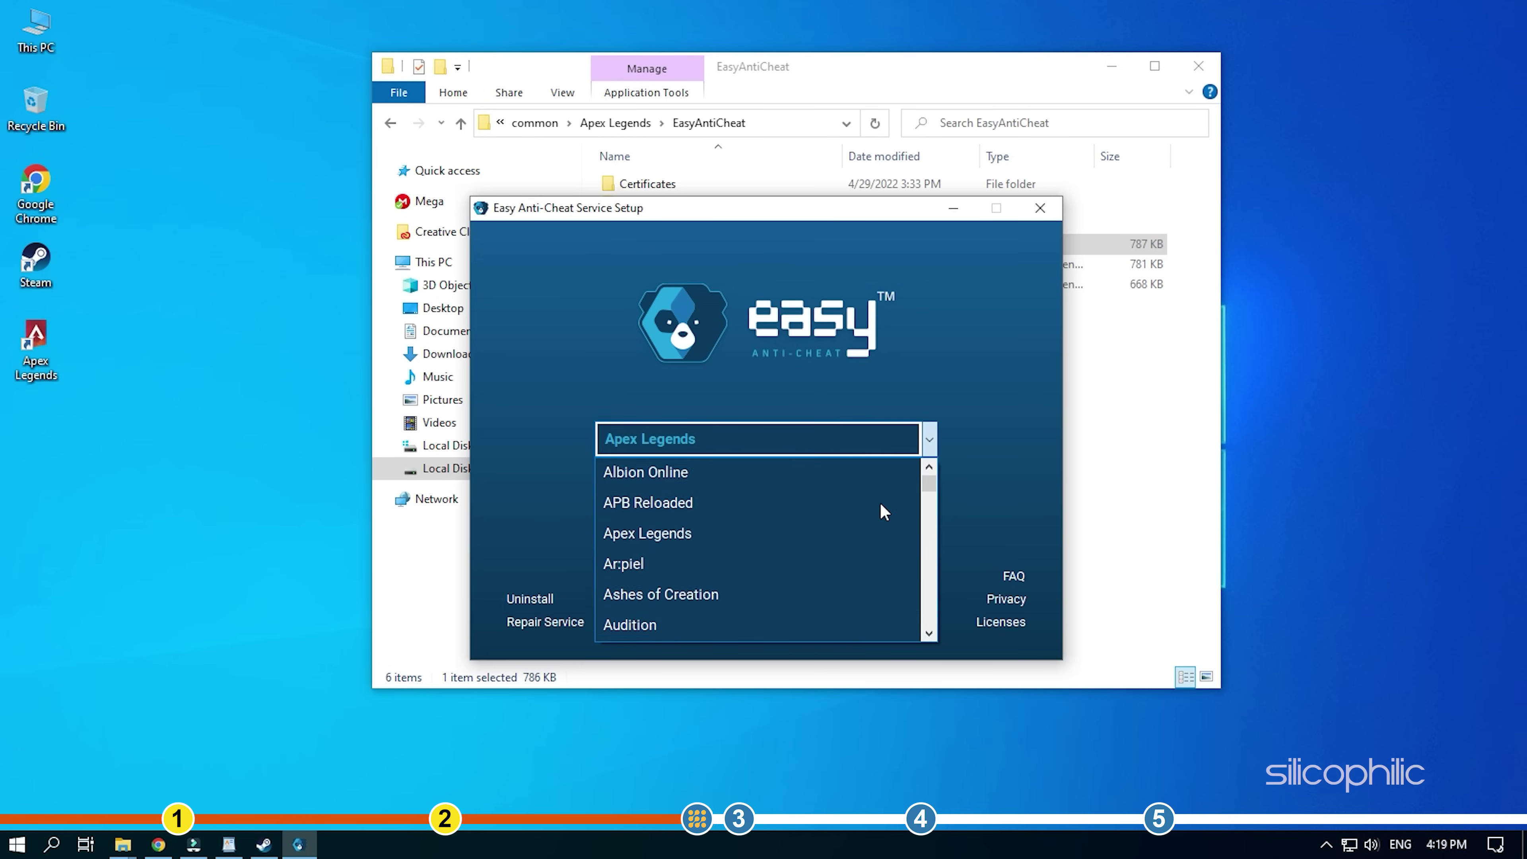
{"action": "scroll", "coordinate": [884, 511], "scroll_direction": "up", "scroll_amount": 1}
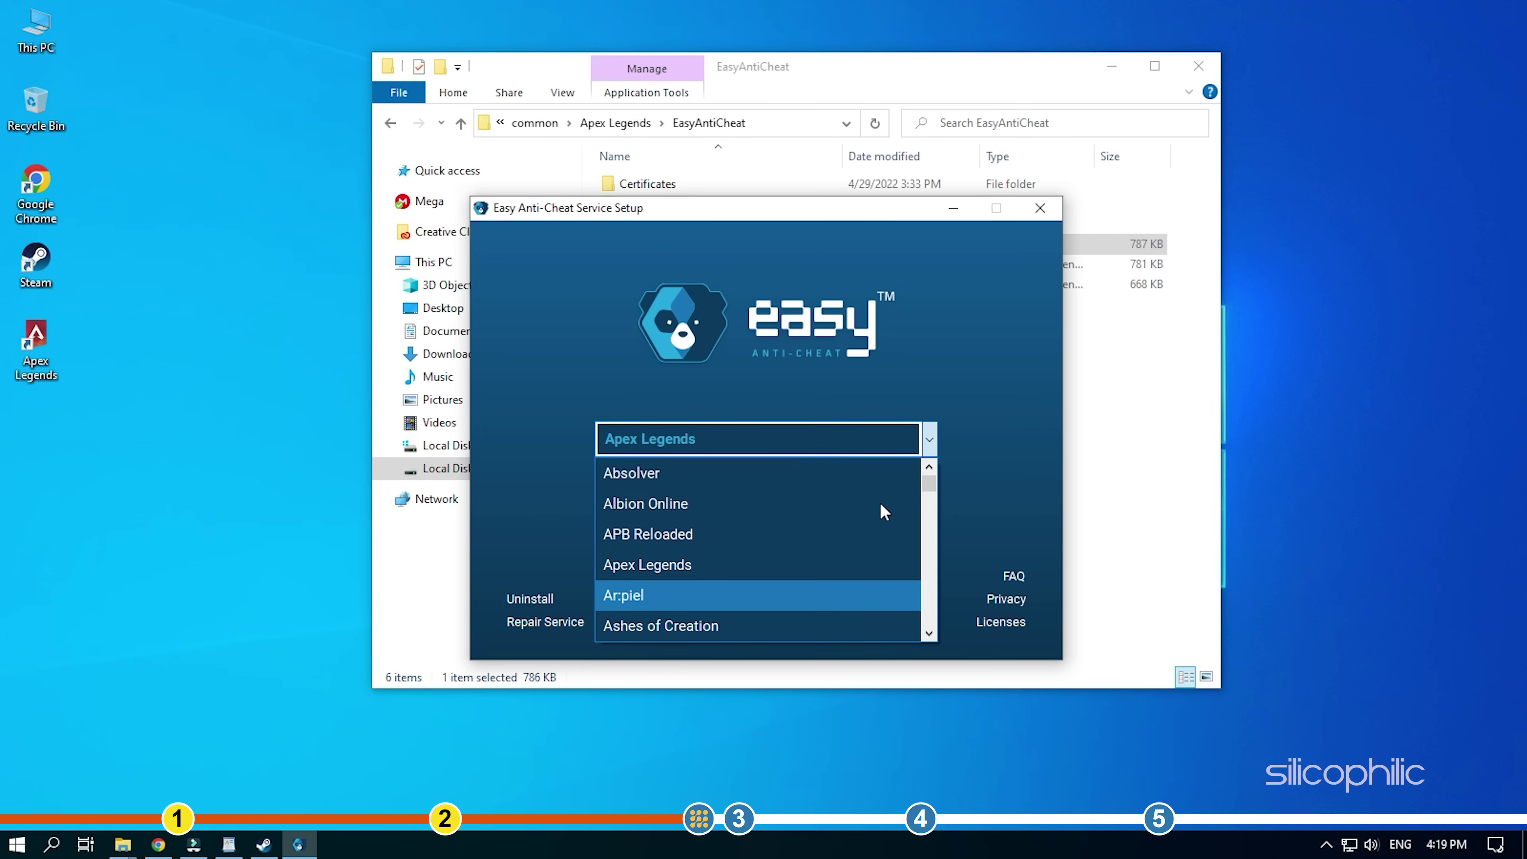
{"action": "left_click", "coordinate": [717, 564]}
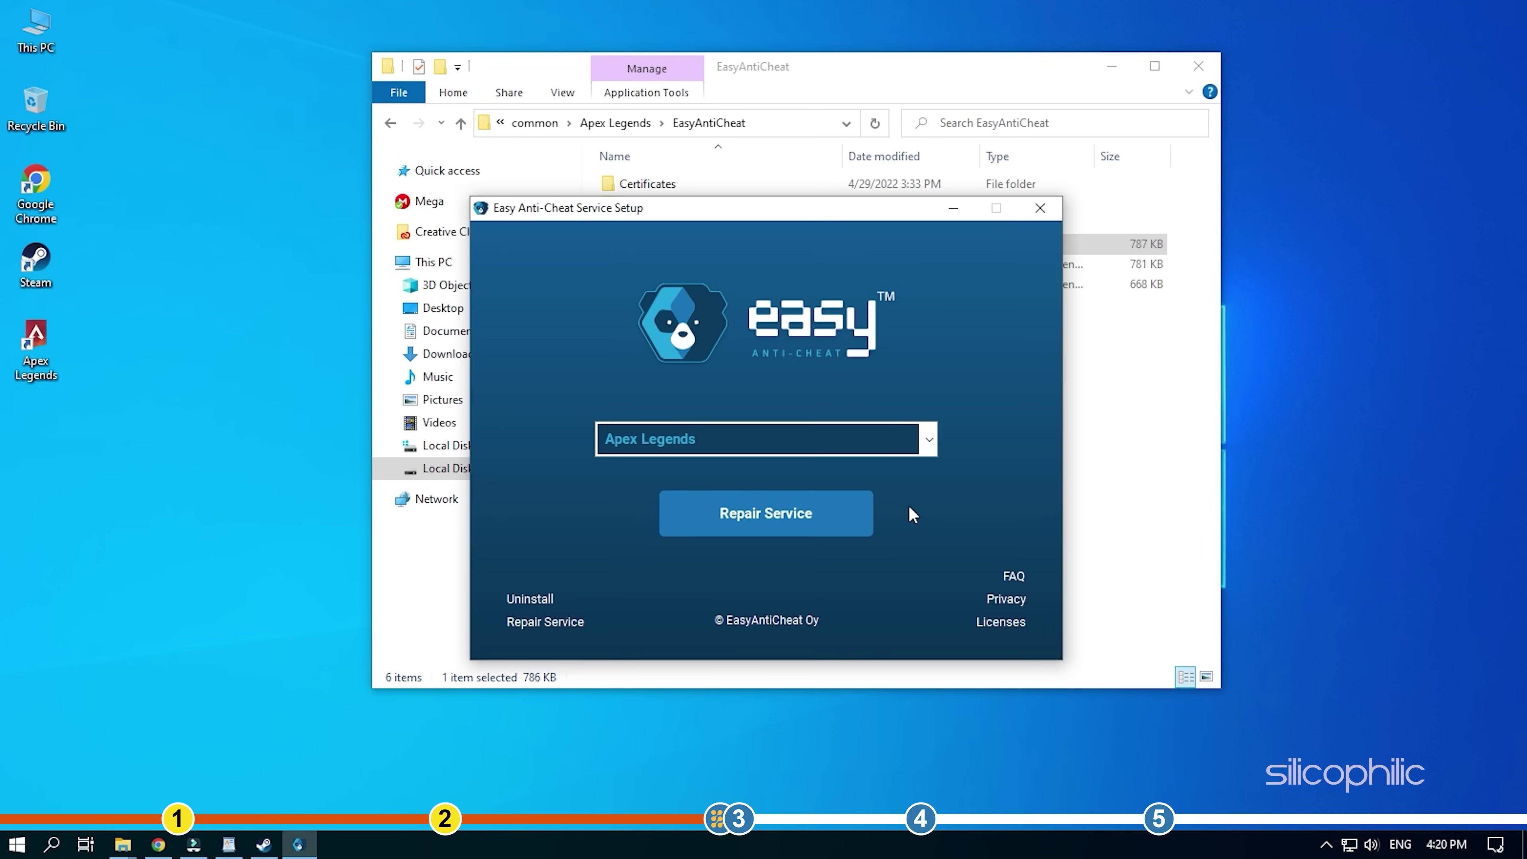
{"action": "left_click", "coordinate": [763, 516]}
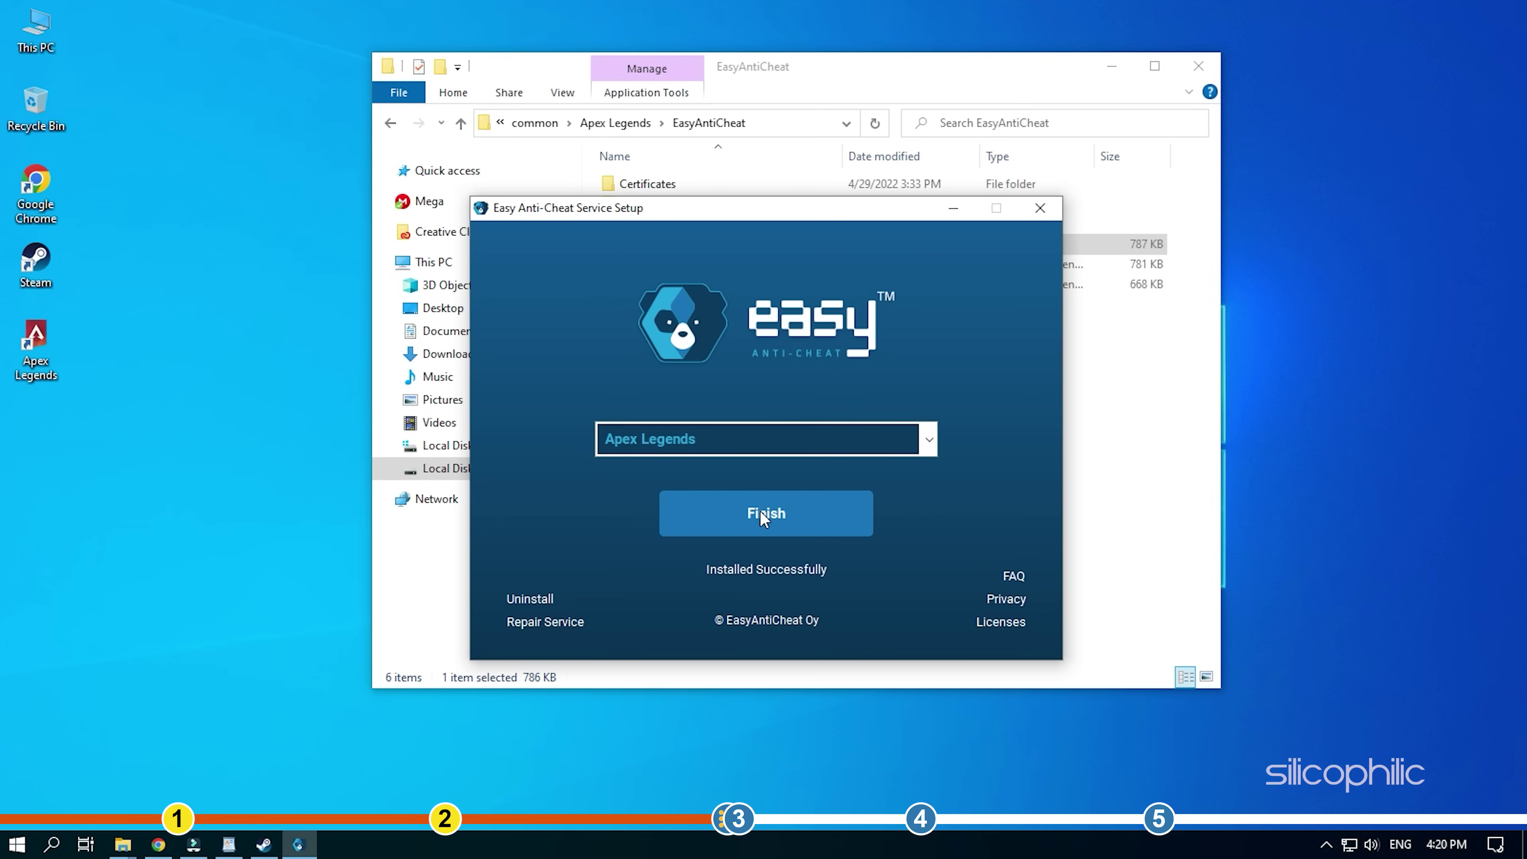
{"action": "left_click", "coordinate": [761, 513]}
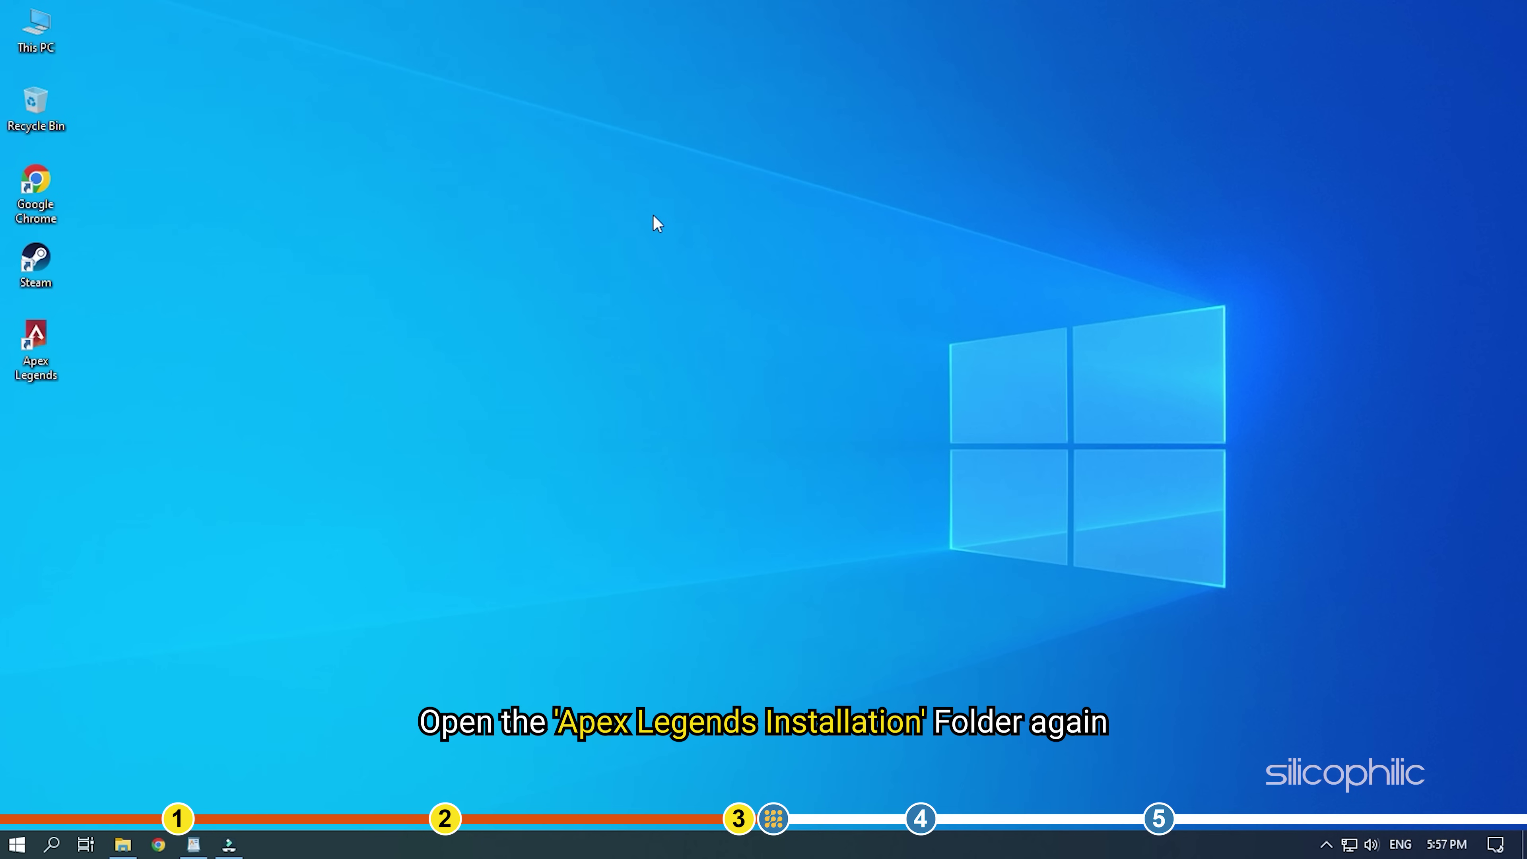
- Launch Steam and open the local installation folder of Apex Legends from the library
{"action": "double_click", "coordinate": [58, 257]}
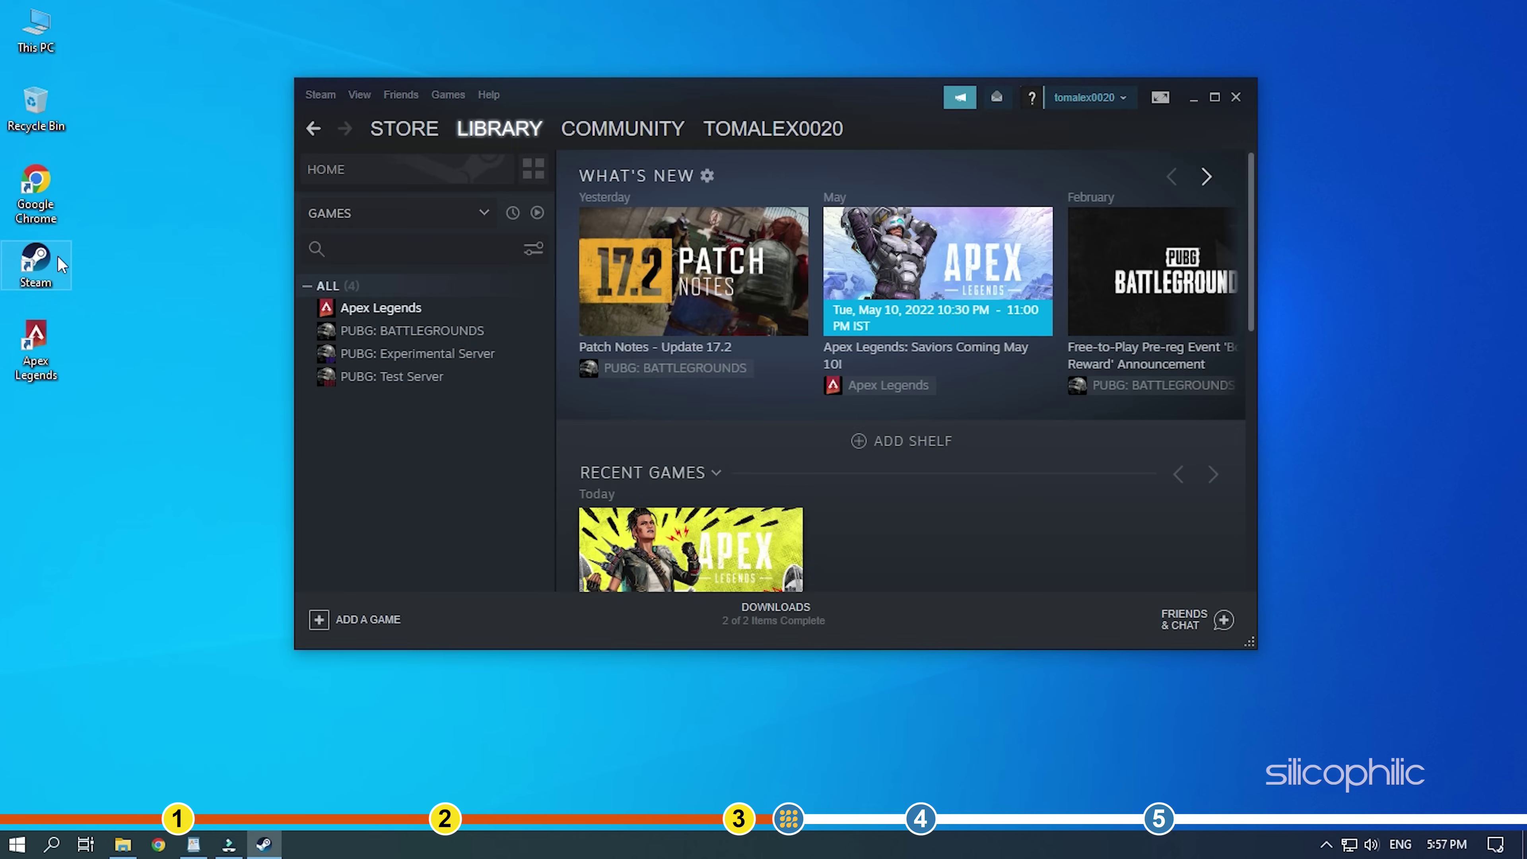
{"action": "left_click", "coordinate": [405, 315]}
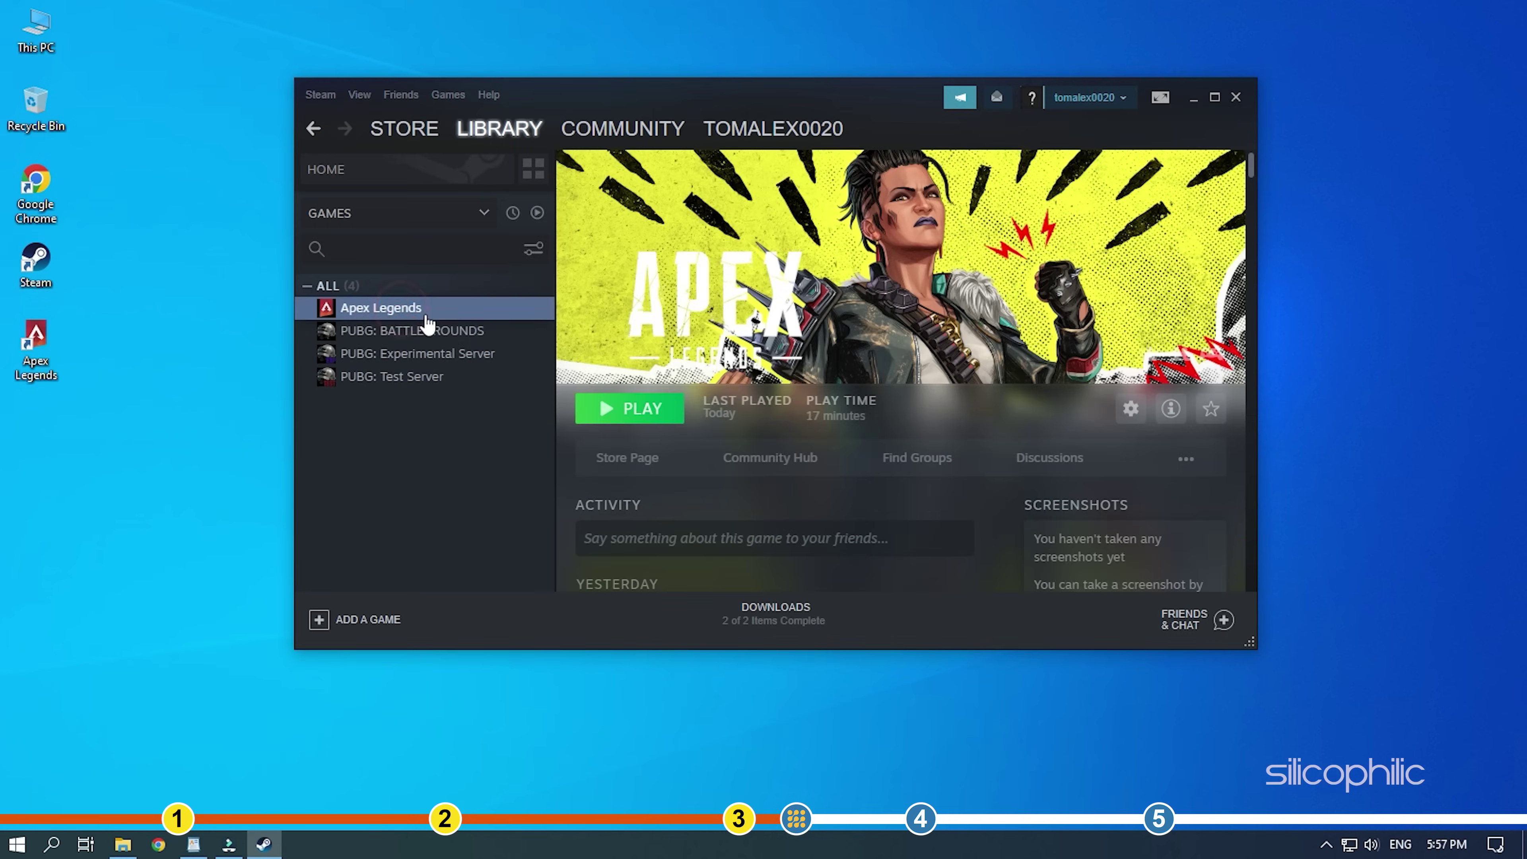
{"action": "right_click", "coordinate": [429, 311]}
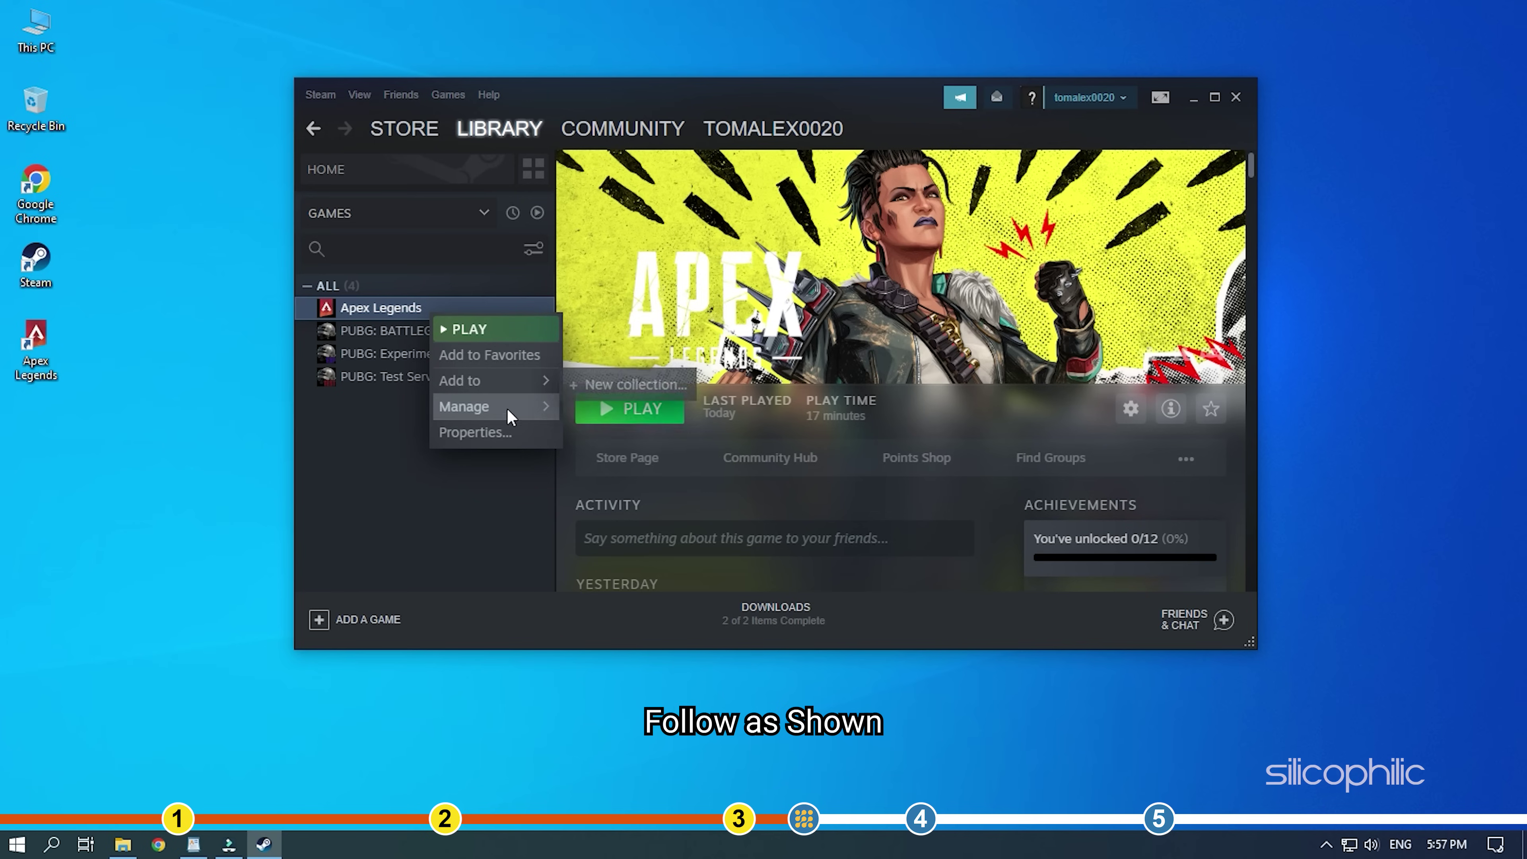
{"action": "mouse_move", "coordinate": [509, 413]}
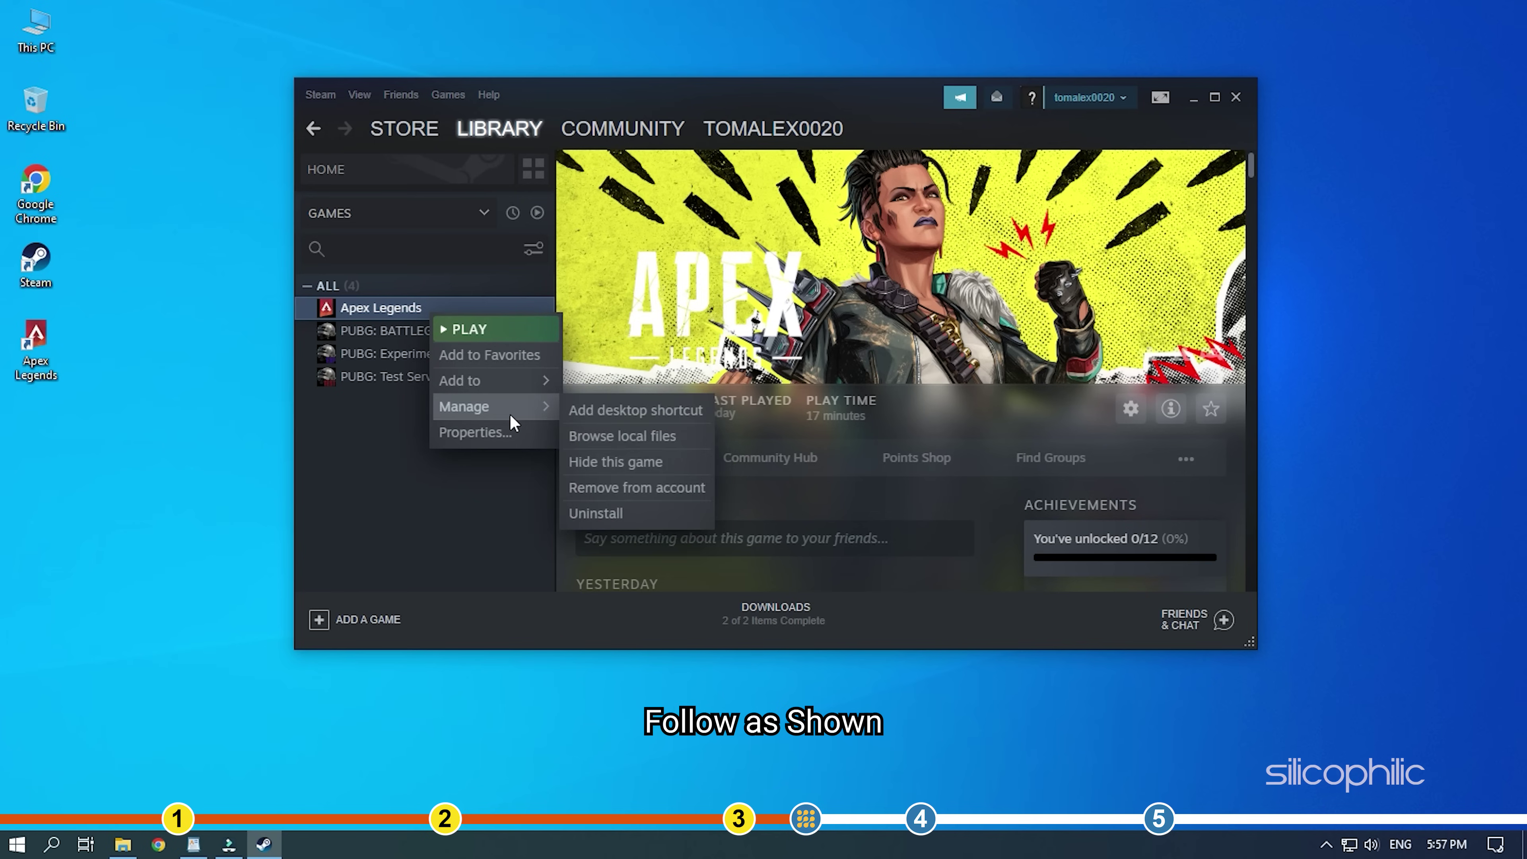
{"action": "left_click", "coordinate": [684, 437]}
- Open the properties of the r5apex application in the Apex Legends folder and move the dialog fully into view
{"action": "scroll", "coordinate": [938, 240], "scroll_direction": "down", "scroll_amount": 2}
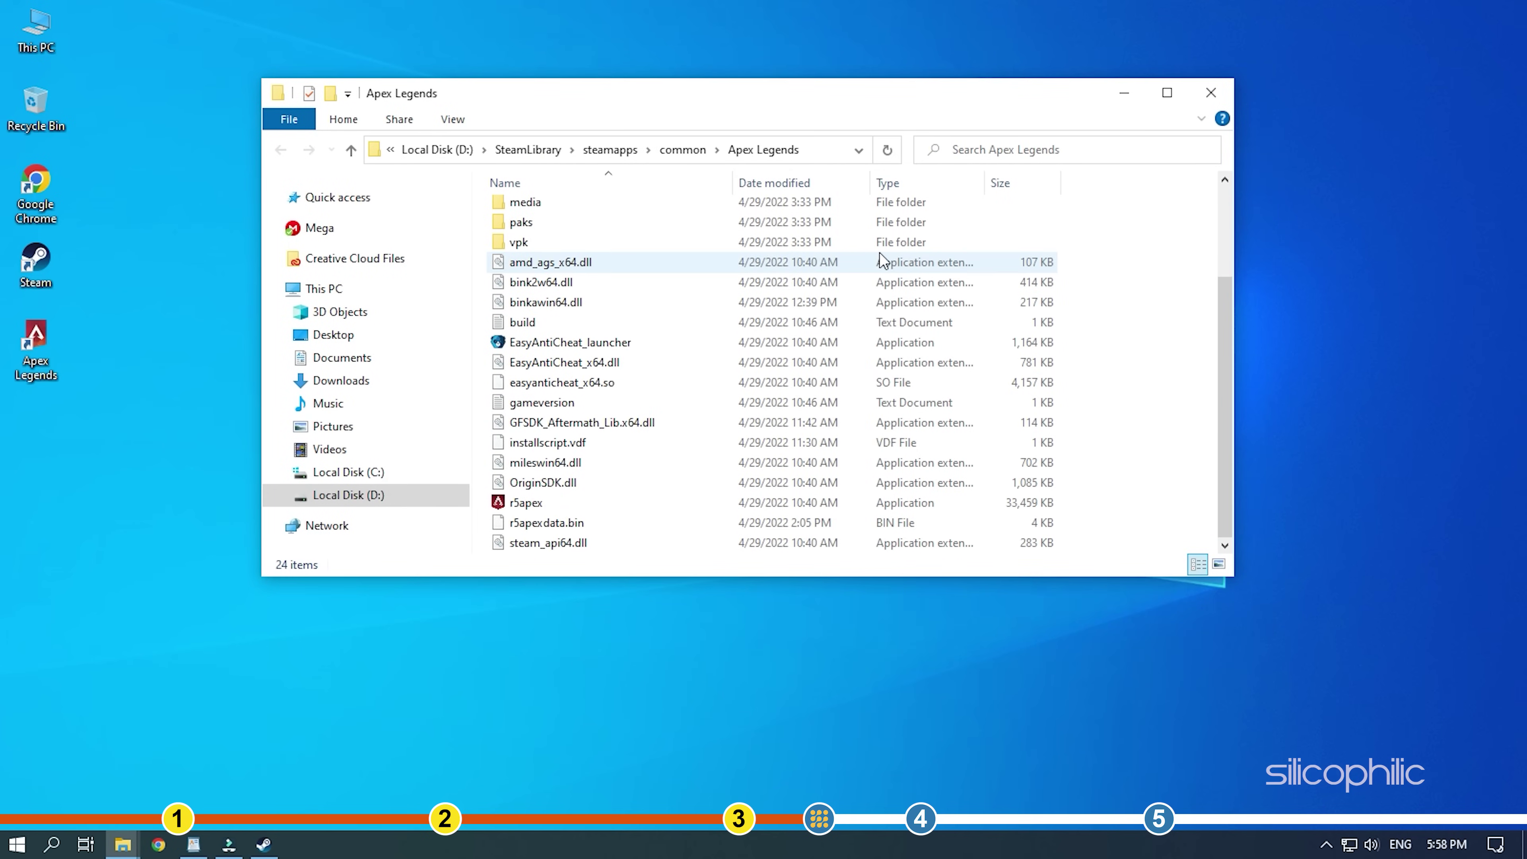
{"action": "scroll", "coordinate": [887, 259], "scroll_direction": "up", "scroll_amount": 2}
{"action": "scroll", "coordinate": [886, 260], "scroll_direction": "down", "scroll_amount": 2}
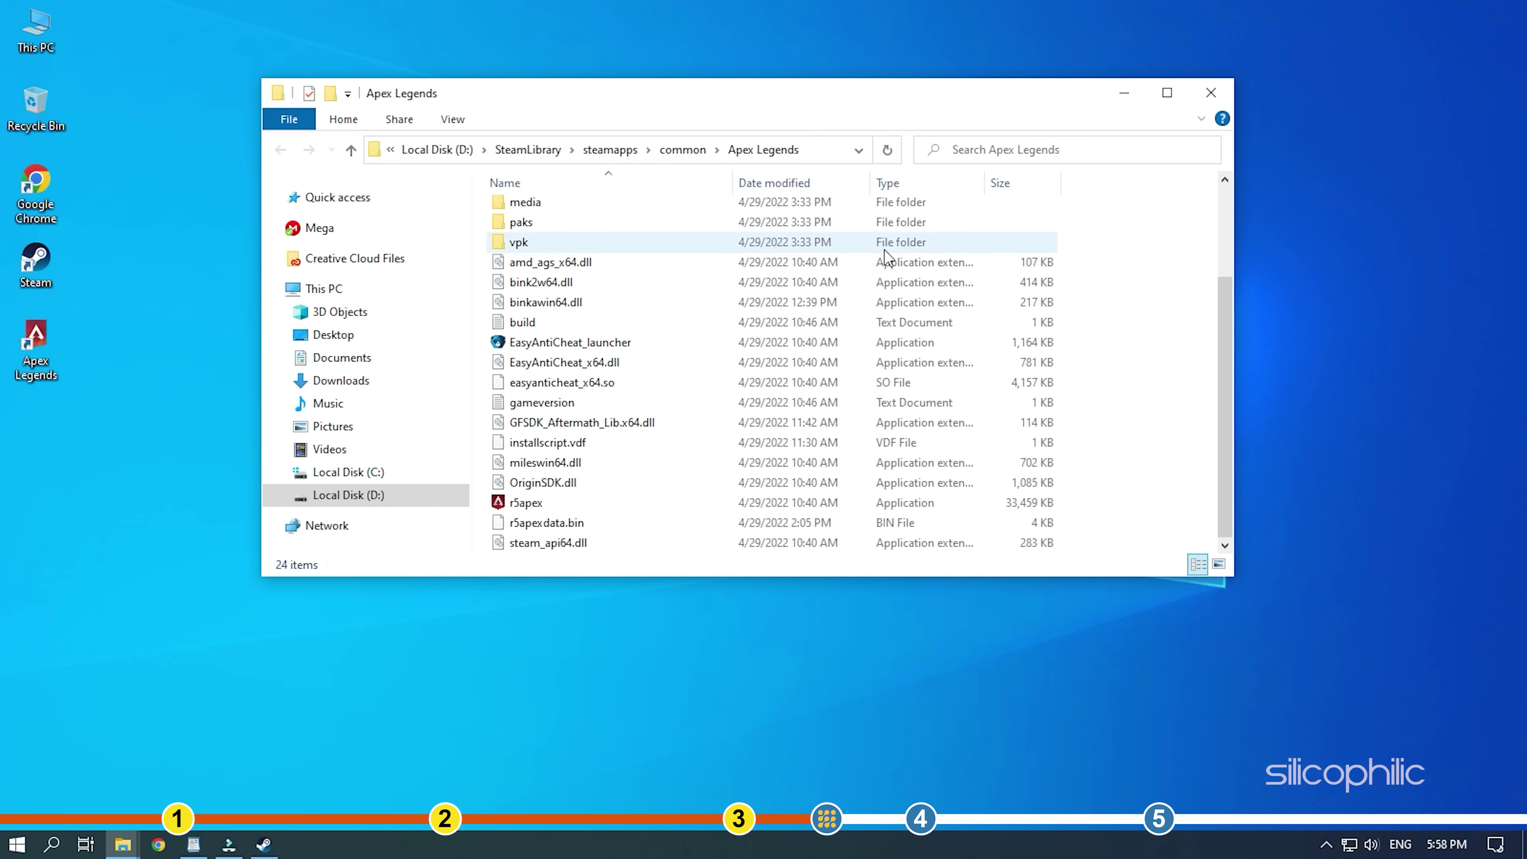
{"action": "left_click", "coordinate": [528, 502]}
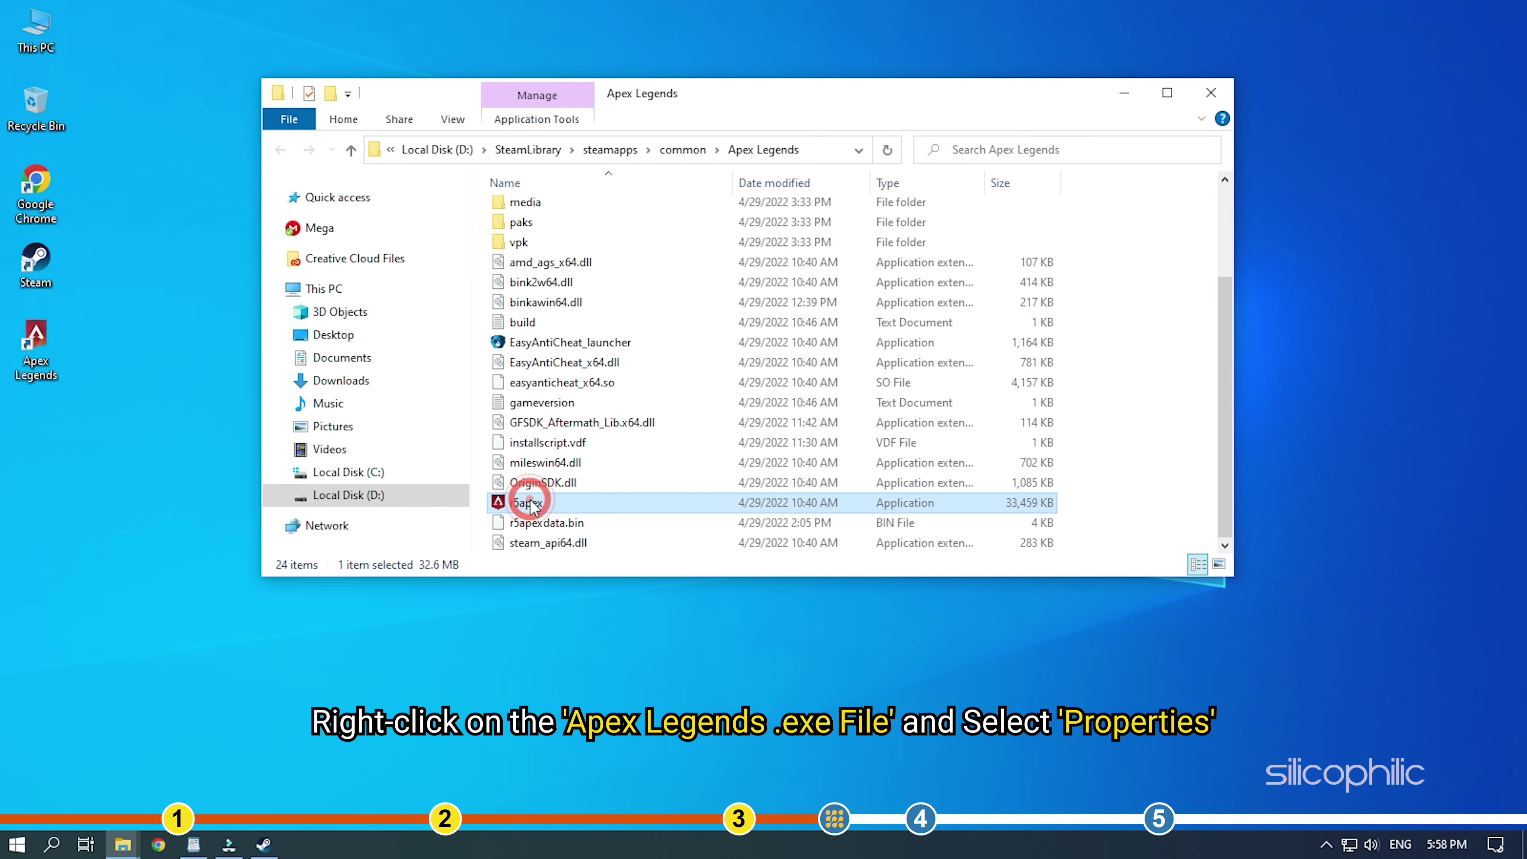
{"action": "right_click", "coordinate": [561, 505]}
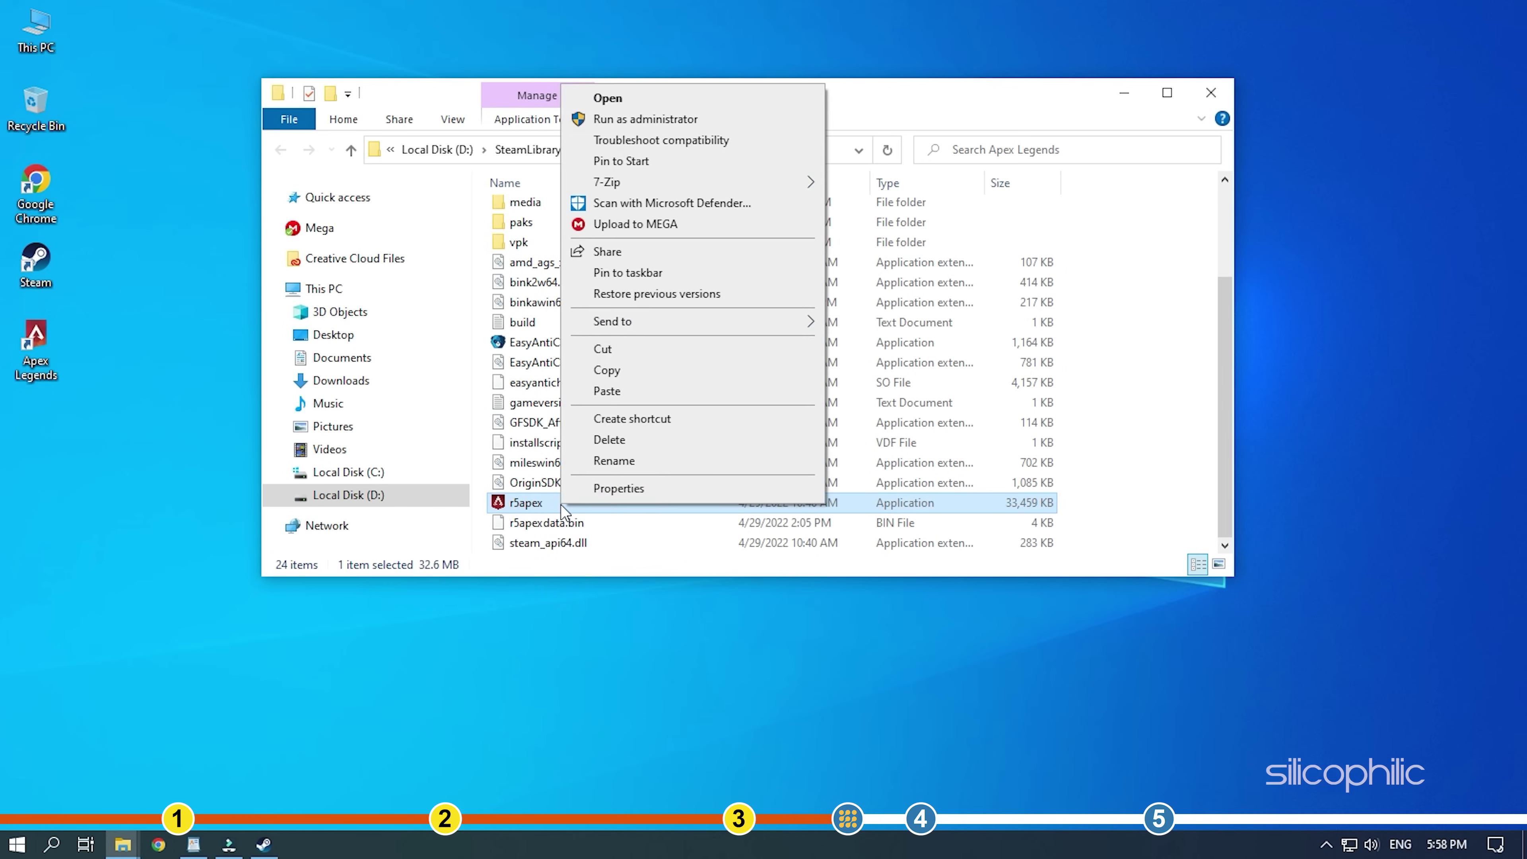
{"action": "left_click", "coordinate": [661, 489]}
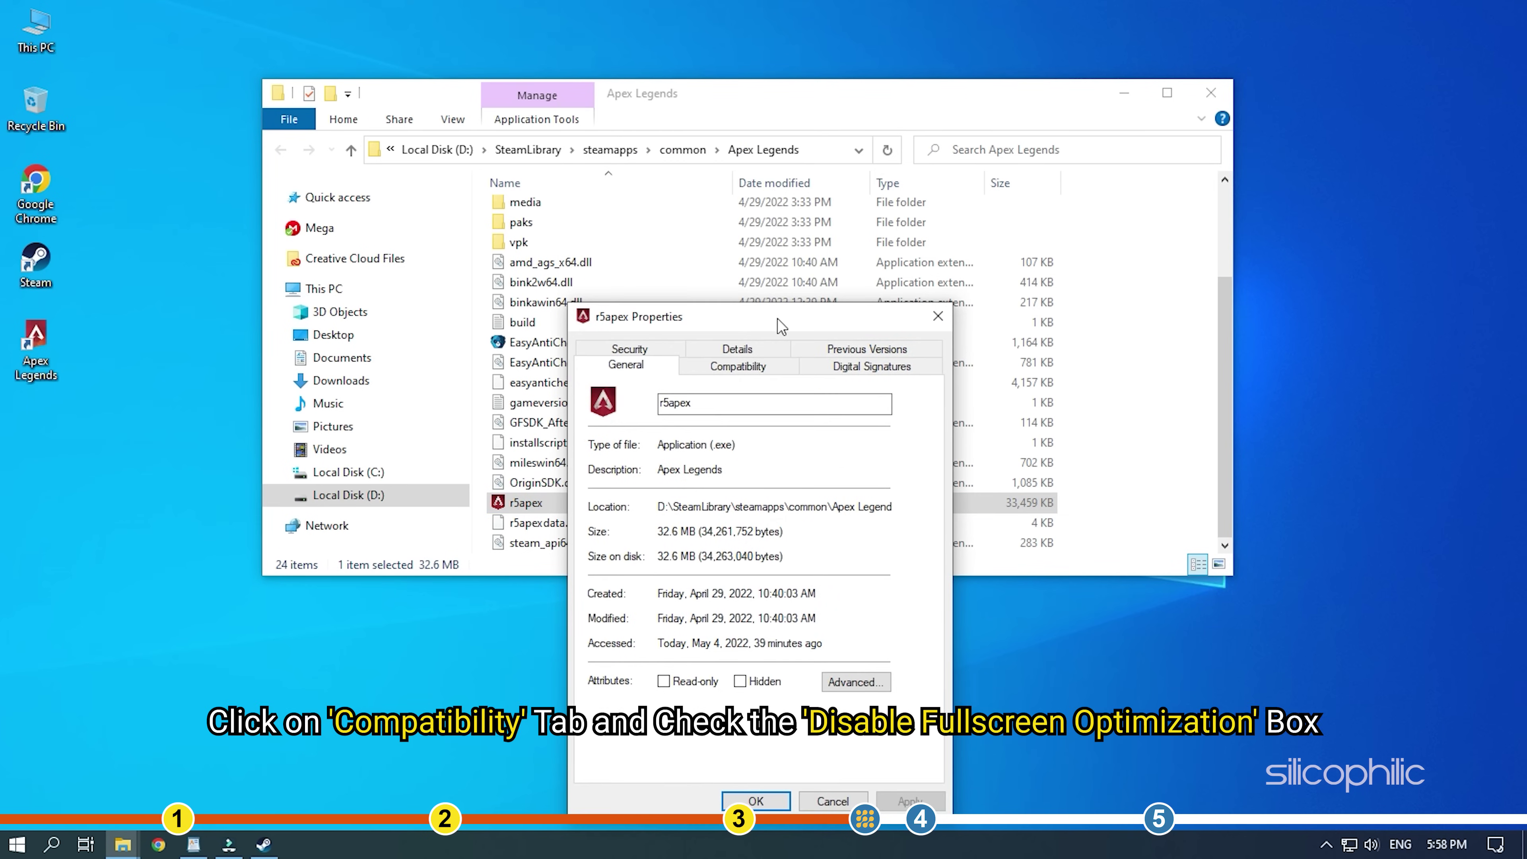
{"action": "left_click_drag", "start_coordinate": [778, 318], "coordinate": [901, 137]}
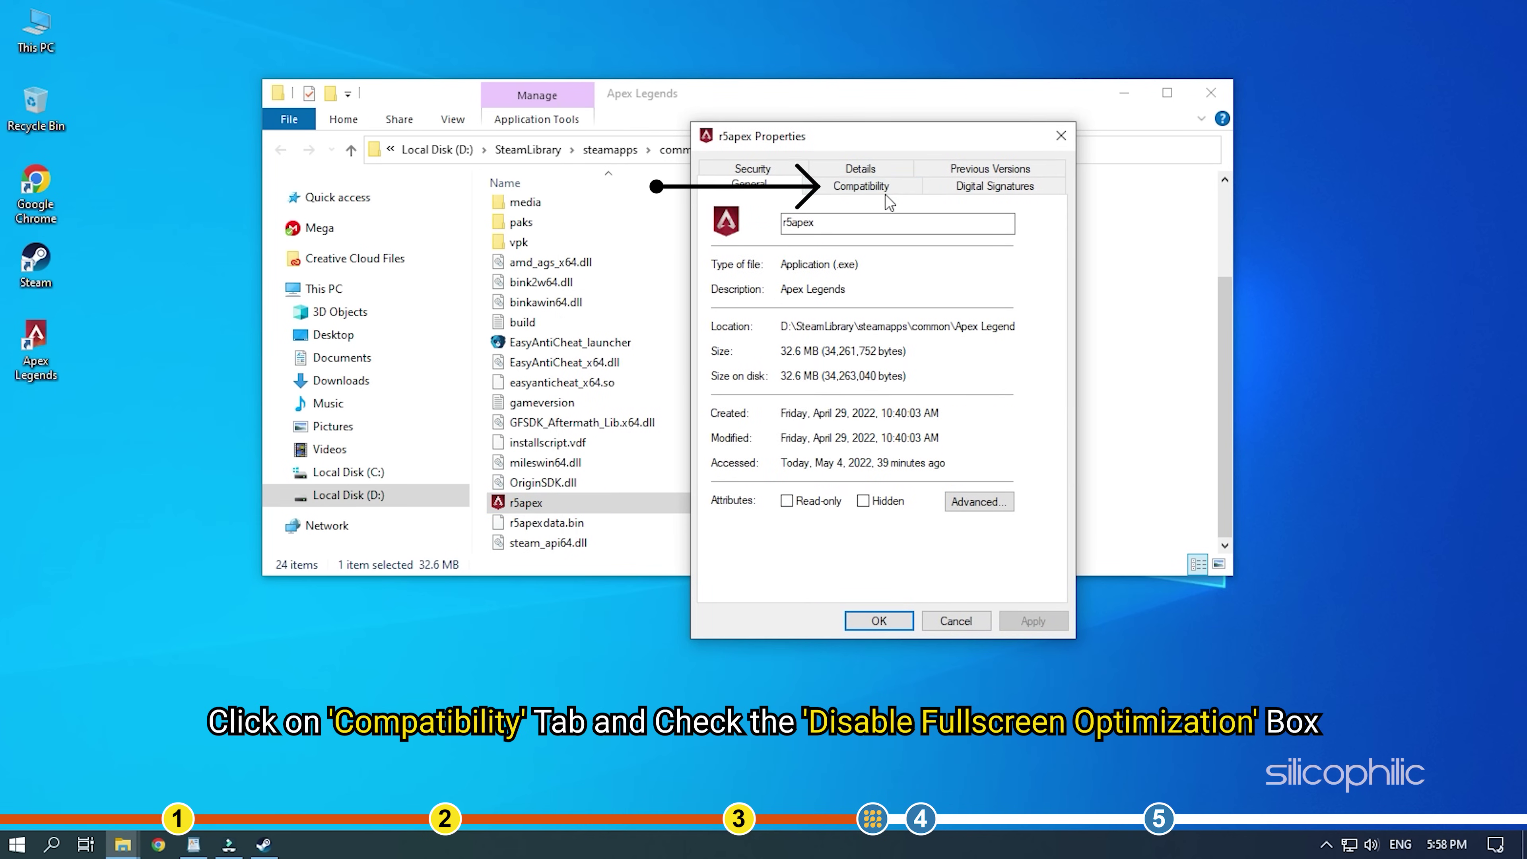
- Disable fullscreen optimizations in the compatibility settings of r5apex, save the properties, and minimize the Apex Legends folder window
{"action": "left_click", "coordinate": [885, 190]}
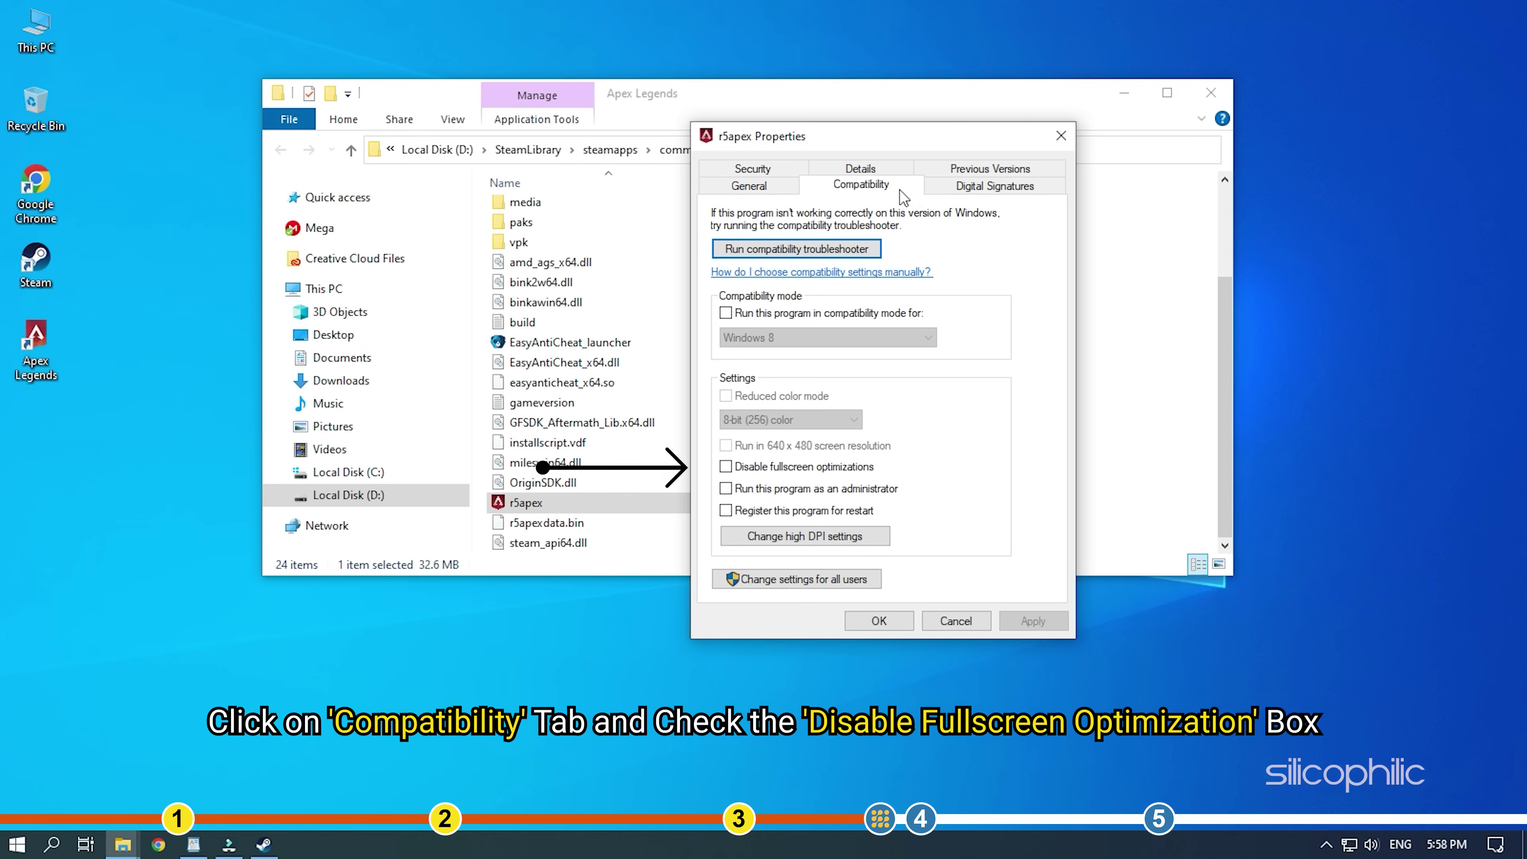
{"action": "left_click", "coordinate": [726, 468]}
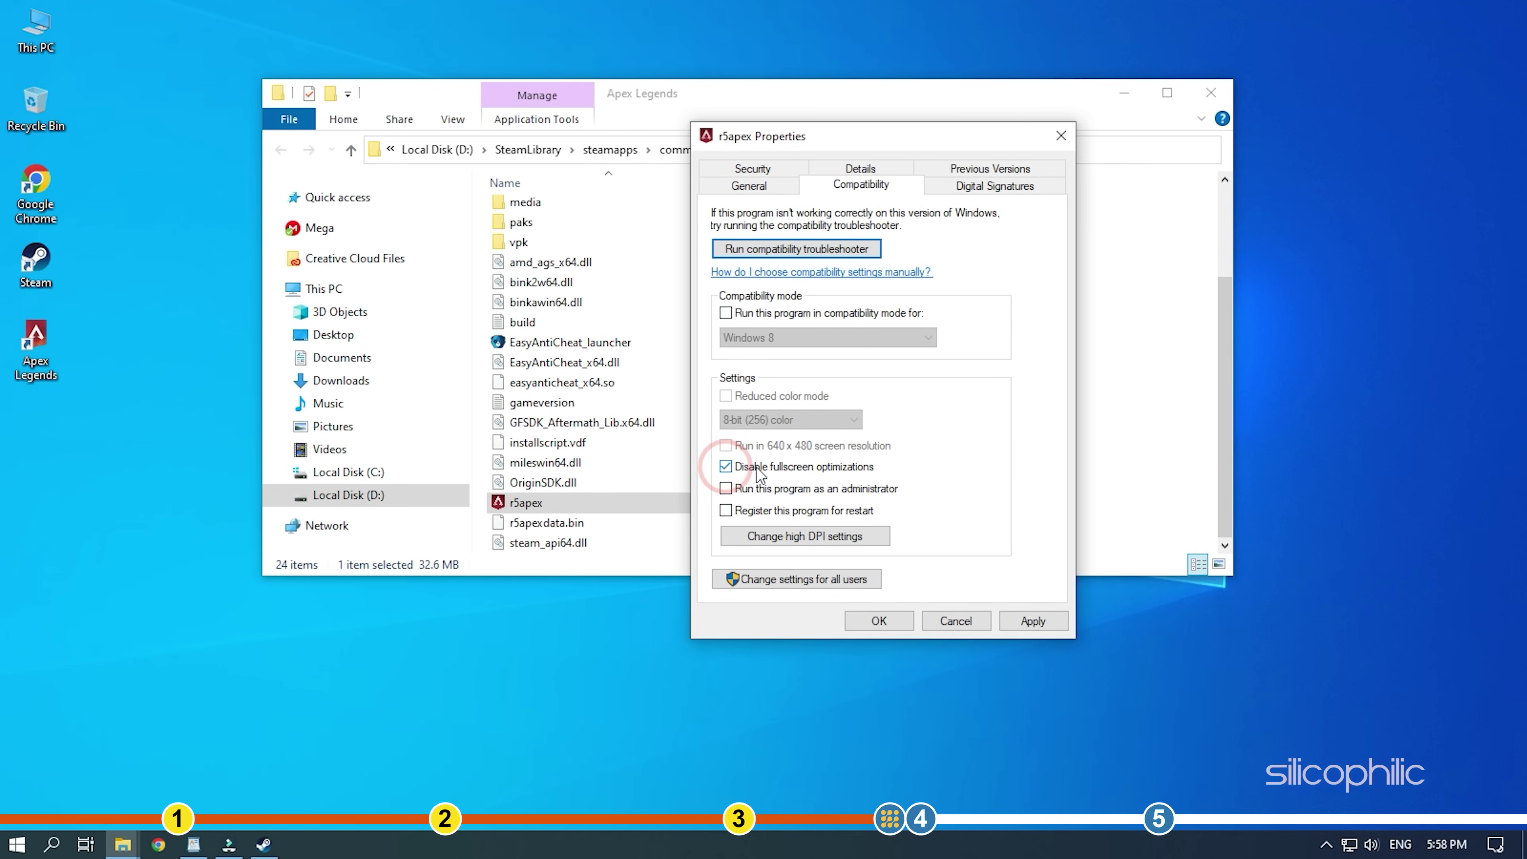
{"action": "left_click", "coordinate": [1031, 622]}
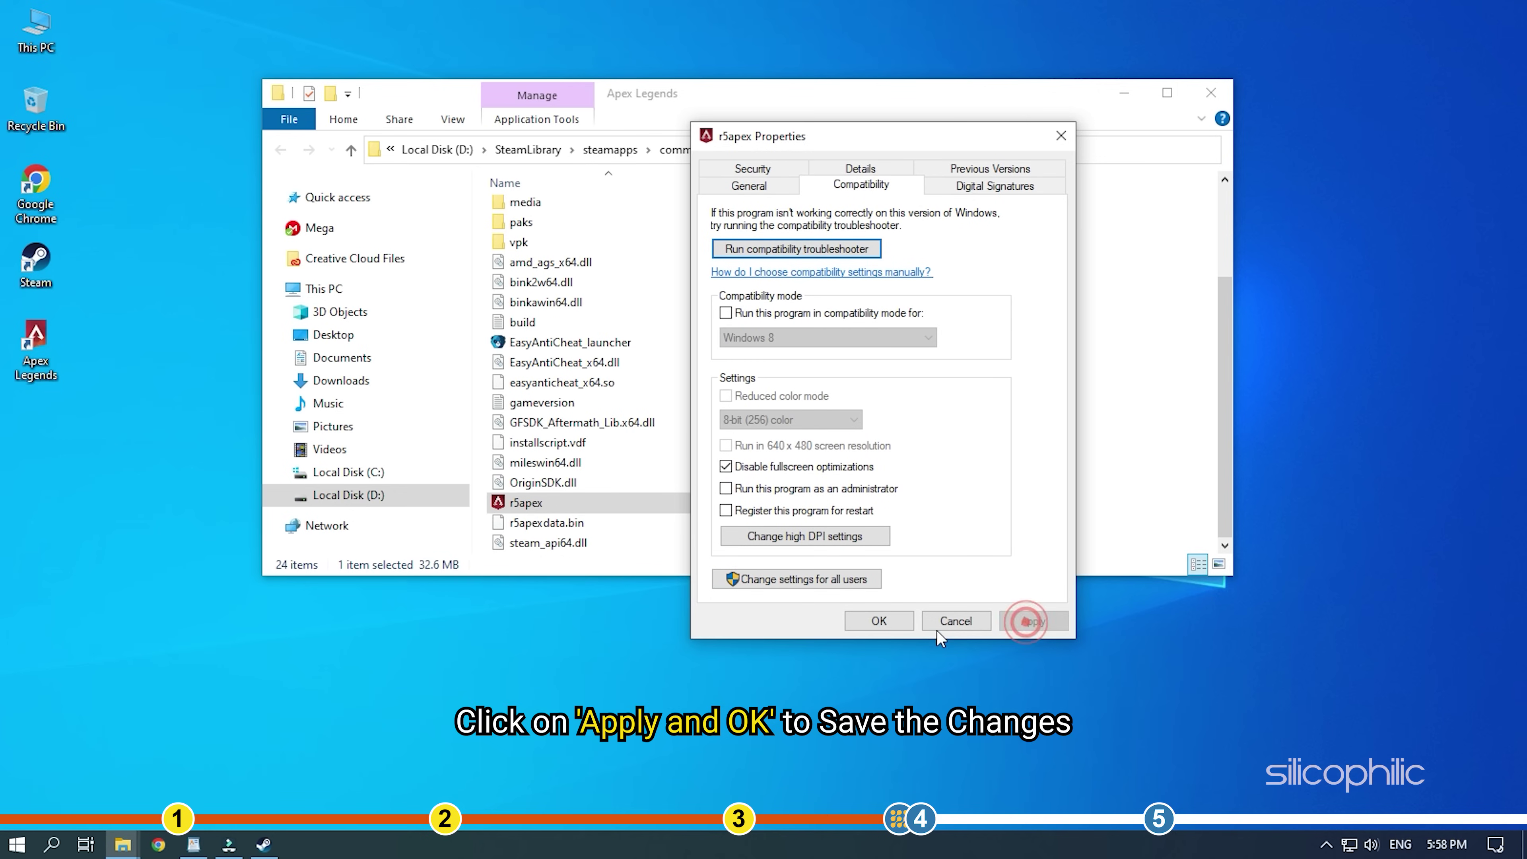
{"action": "left_click", "coordinate": [878, 622]}
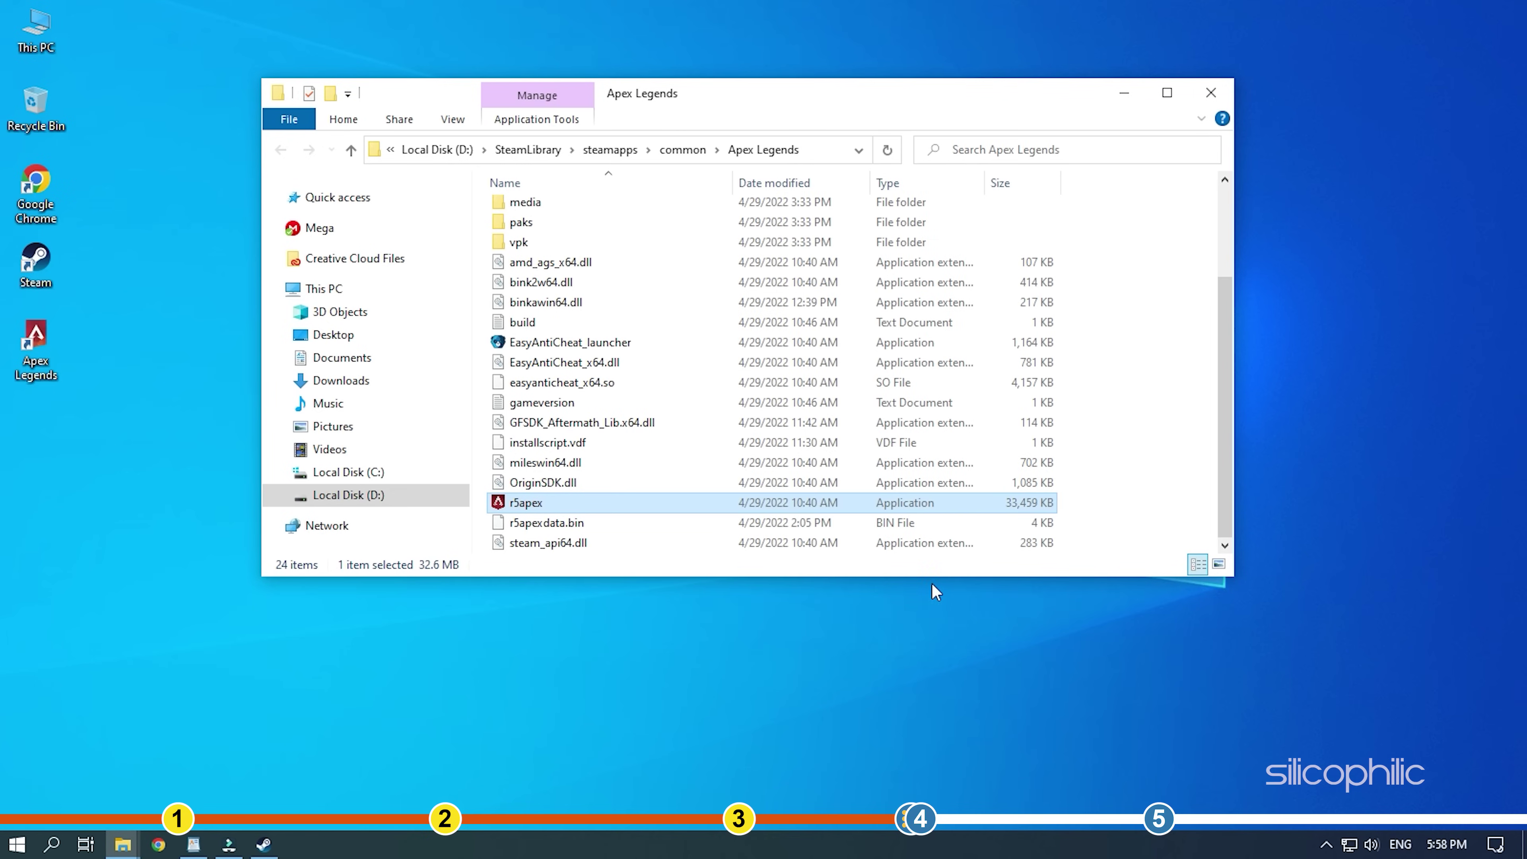
{"action": "left_click", "coordinate": [1129, 90]}
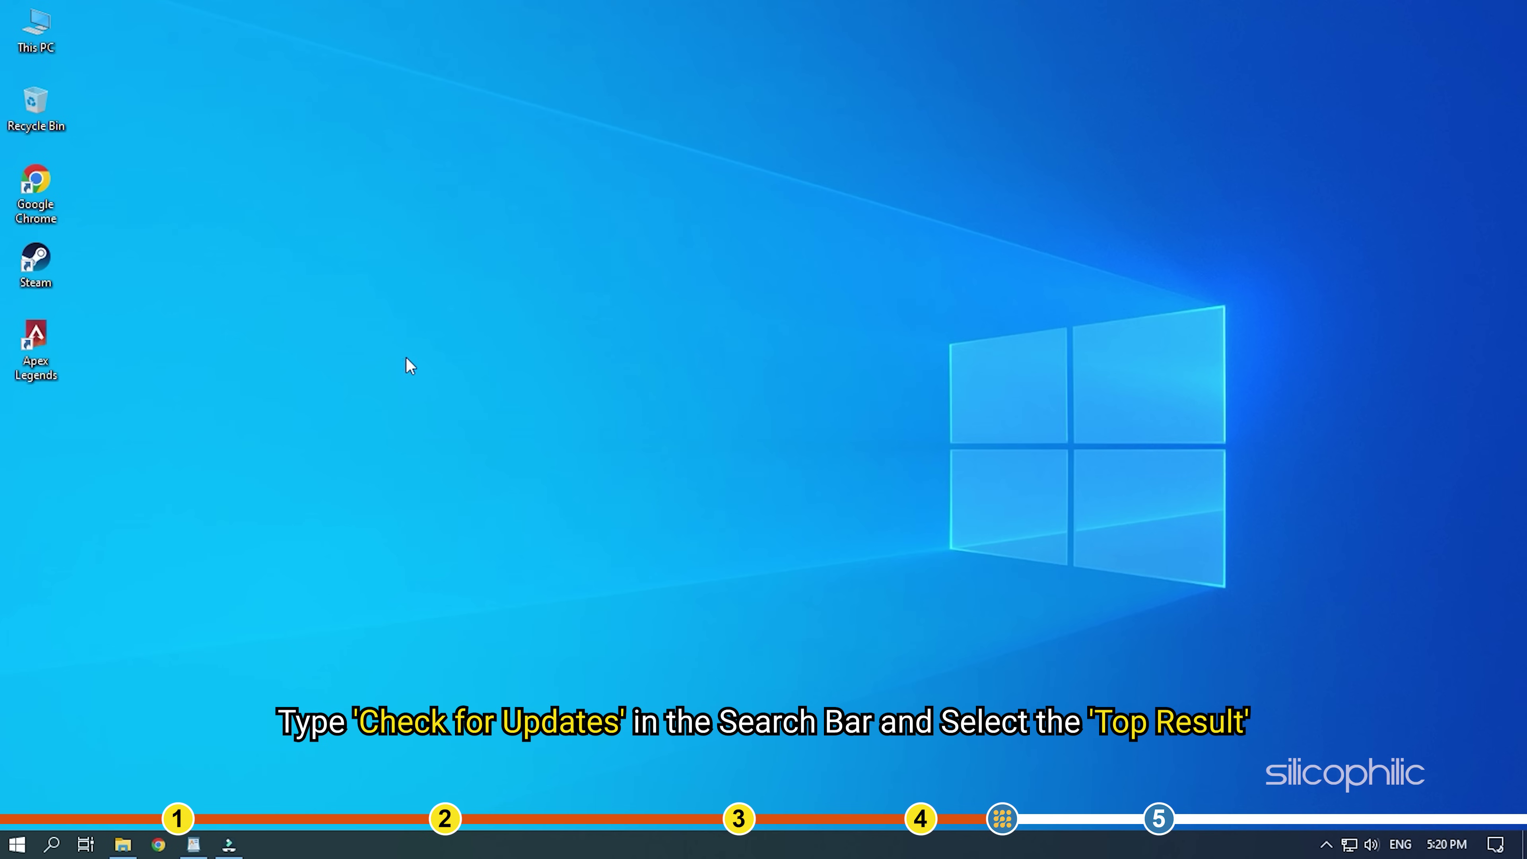
- Find the "check for updates" system setting through Windows search, run a Windows Update check, and close Settings
{"action": "left_click", "coordinate": [53, 845]}
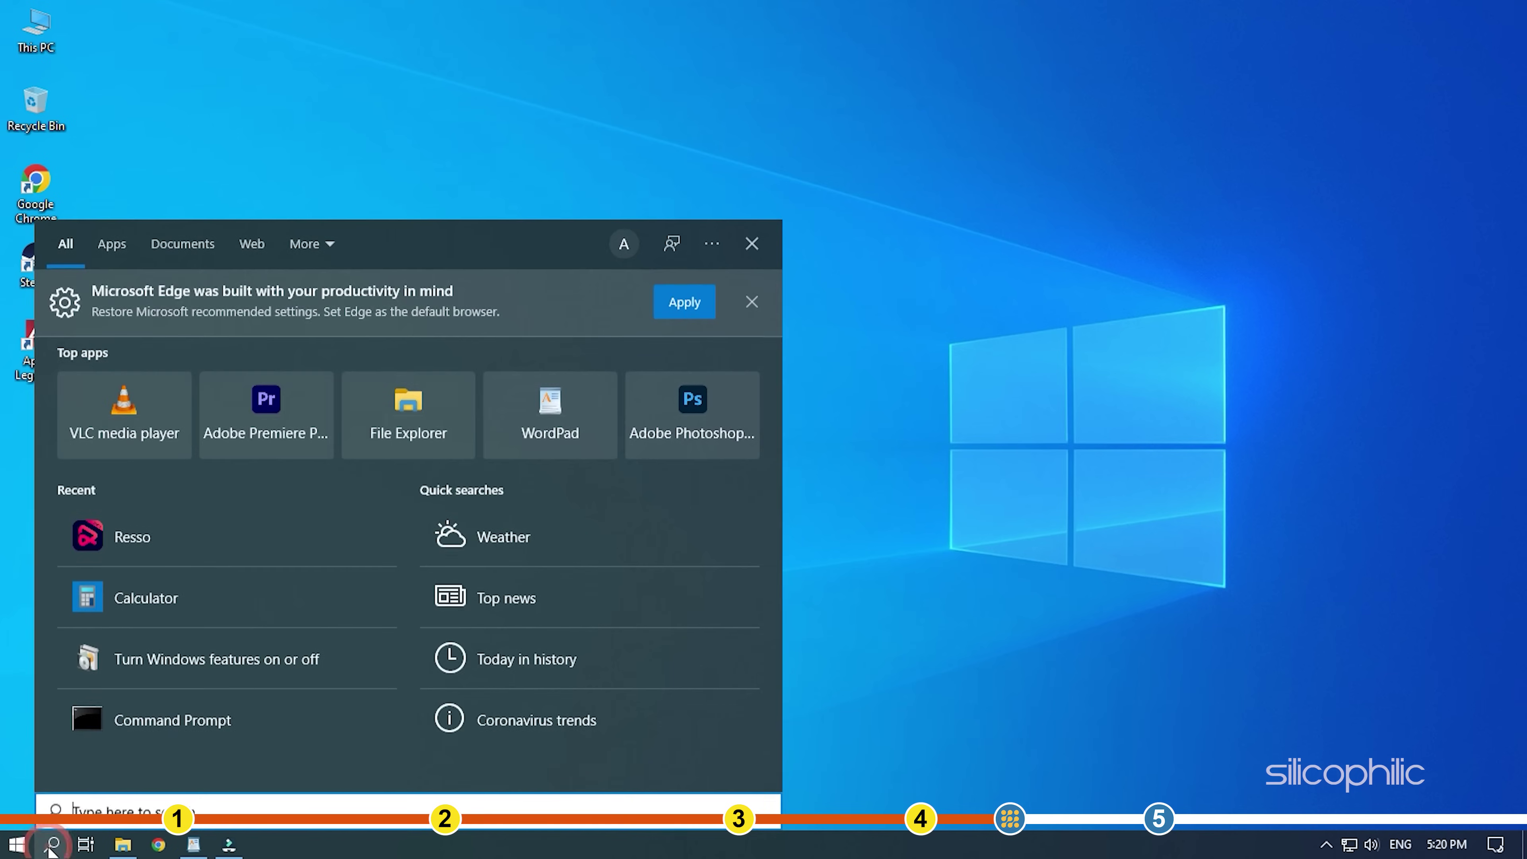
{"action": "type", "text": "check f"}
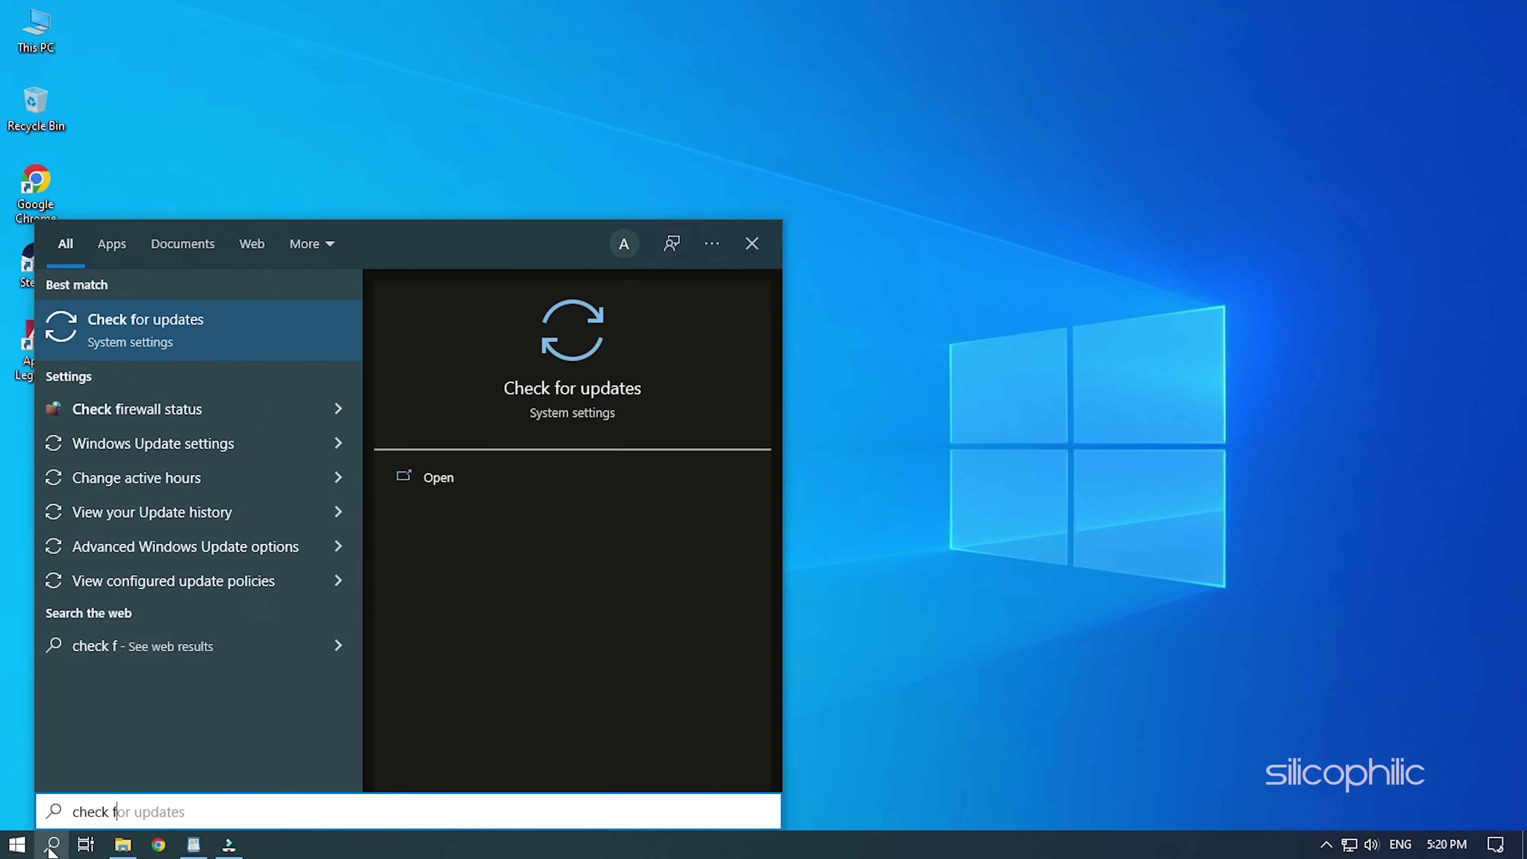
{"action": "type", "text": "or updates"}
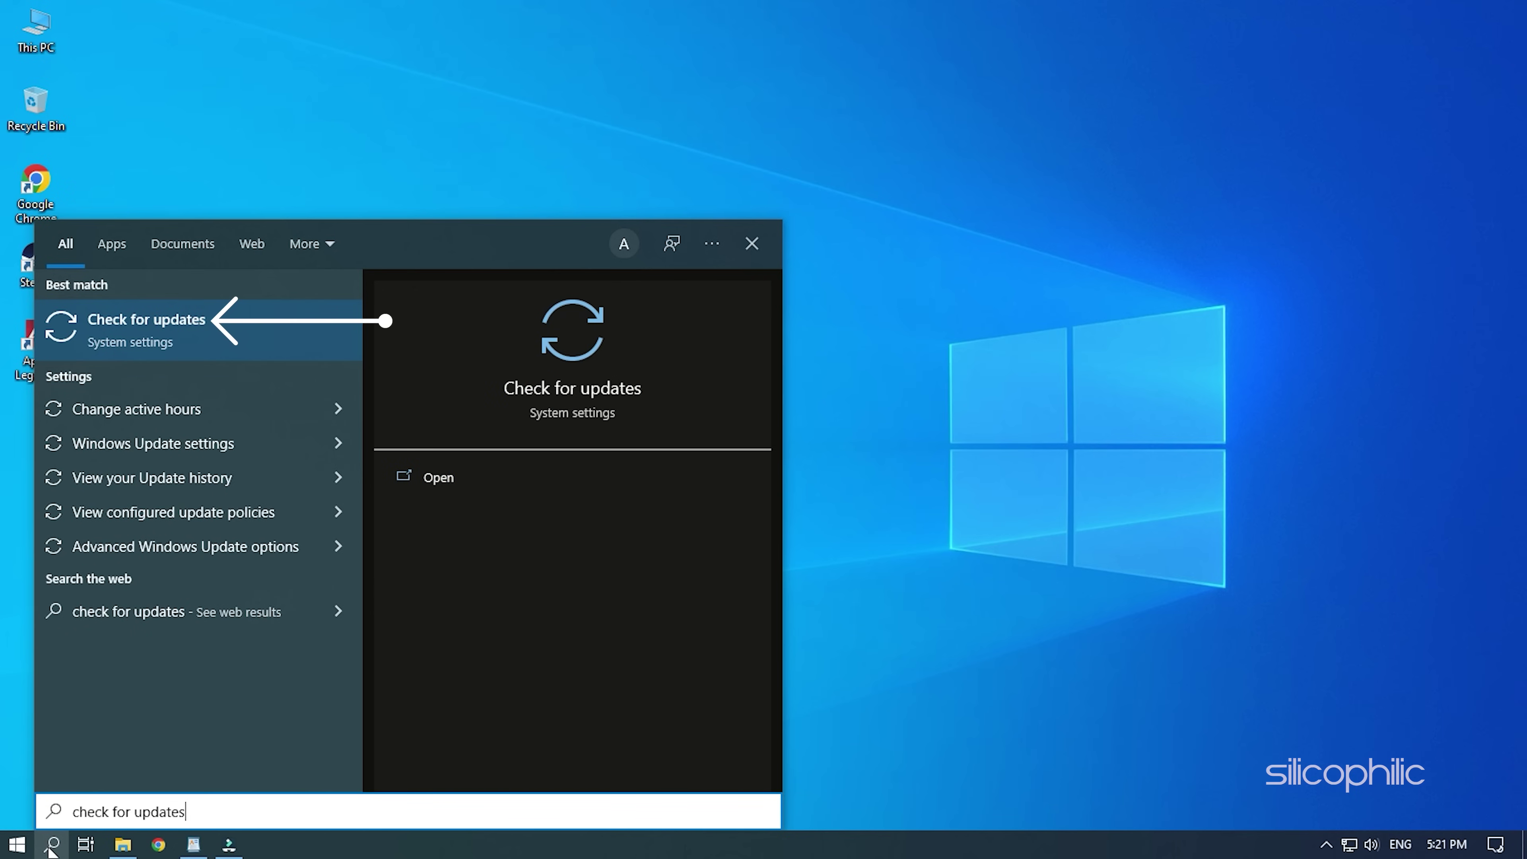
{"action": "left_click", "coordinate": [213, 325]}
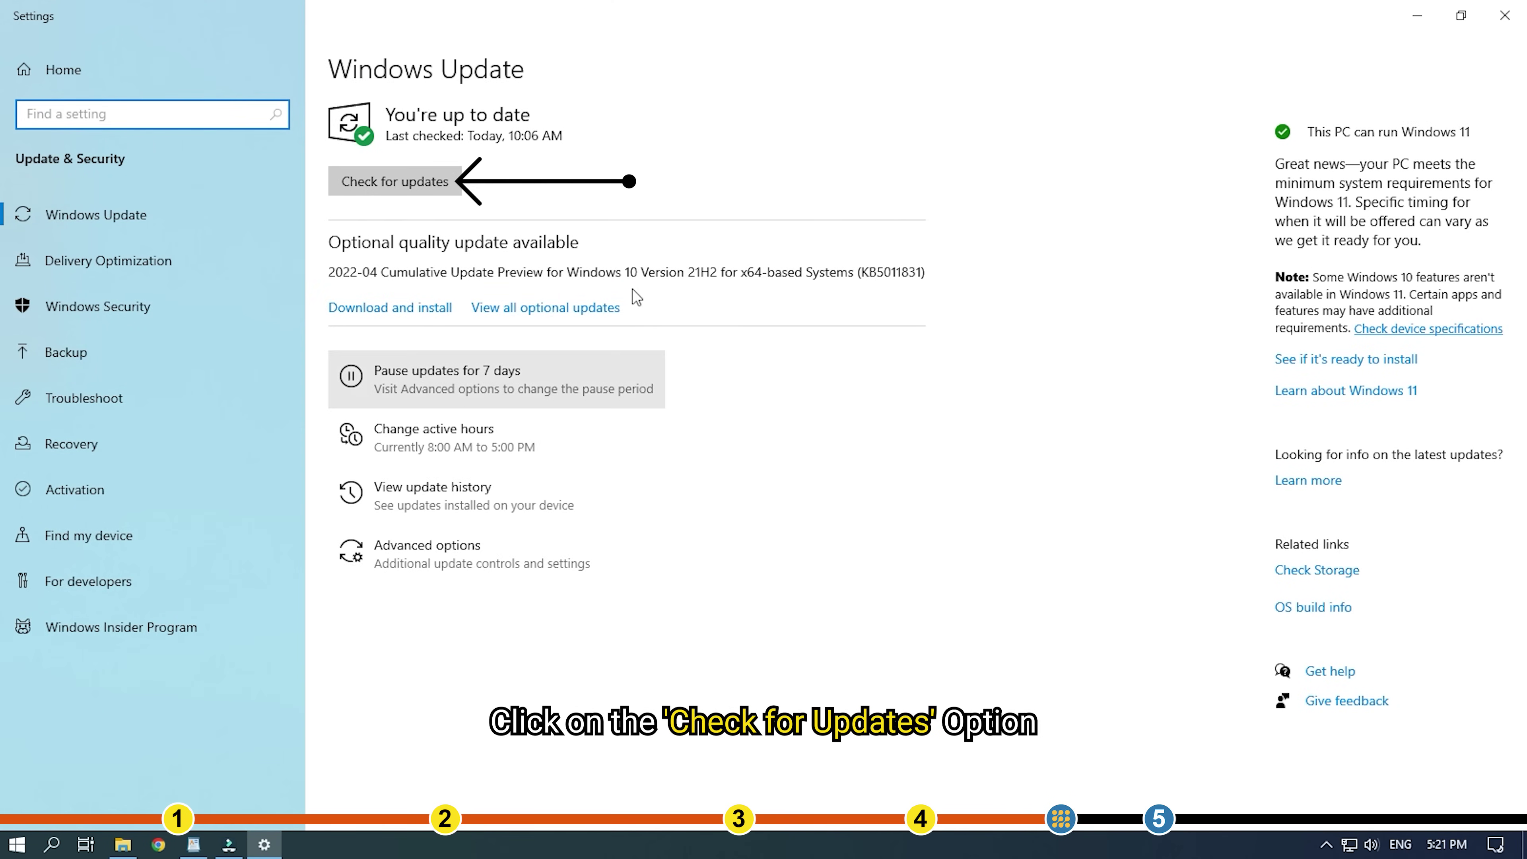
{"action": "left_click", "coordinate": [452, 180]}
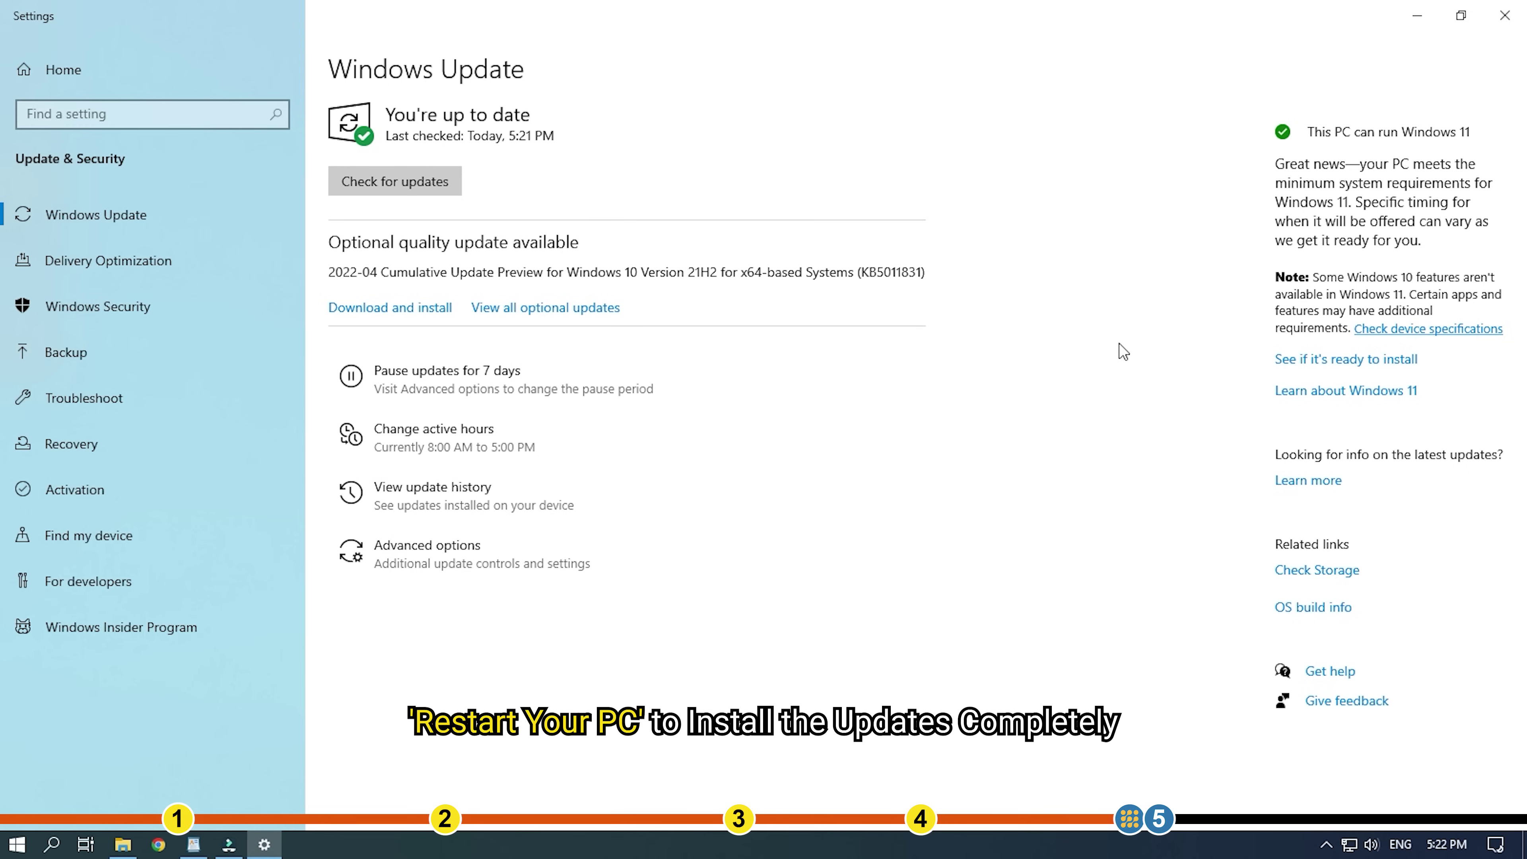
{"action": "left_click", "coordinate": [1497, 25]}
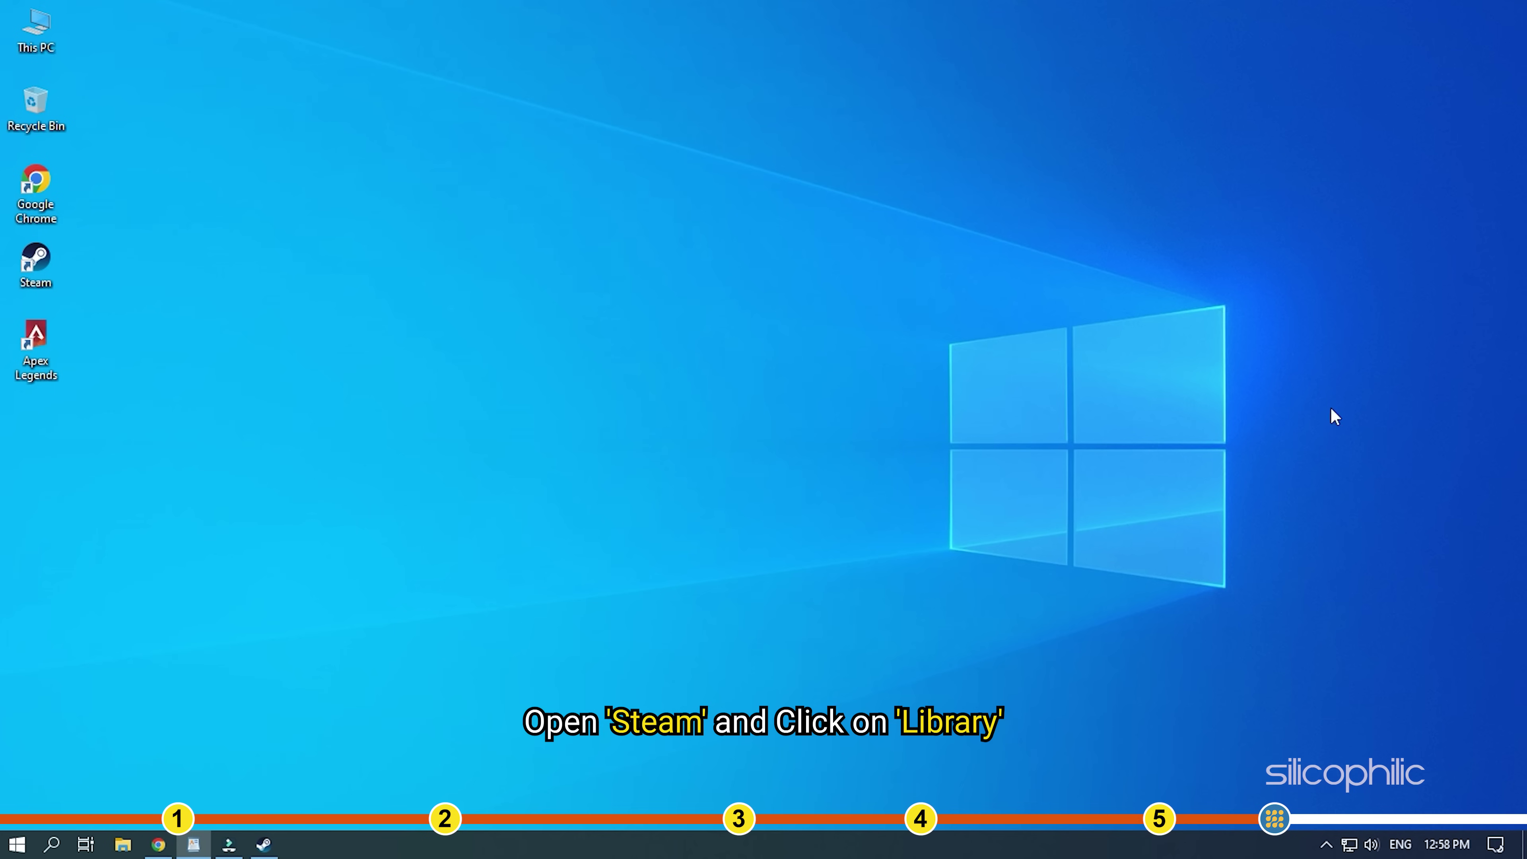
- Switch to Steam, set the launch options of Apex Legends to -dev, and launch the game with the Steam window minimized
{"action": "left_click", "coordinate": [263, 844]}
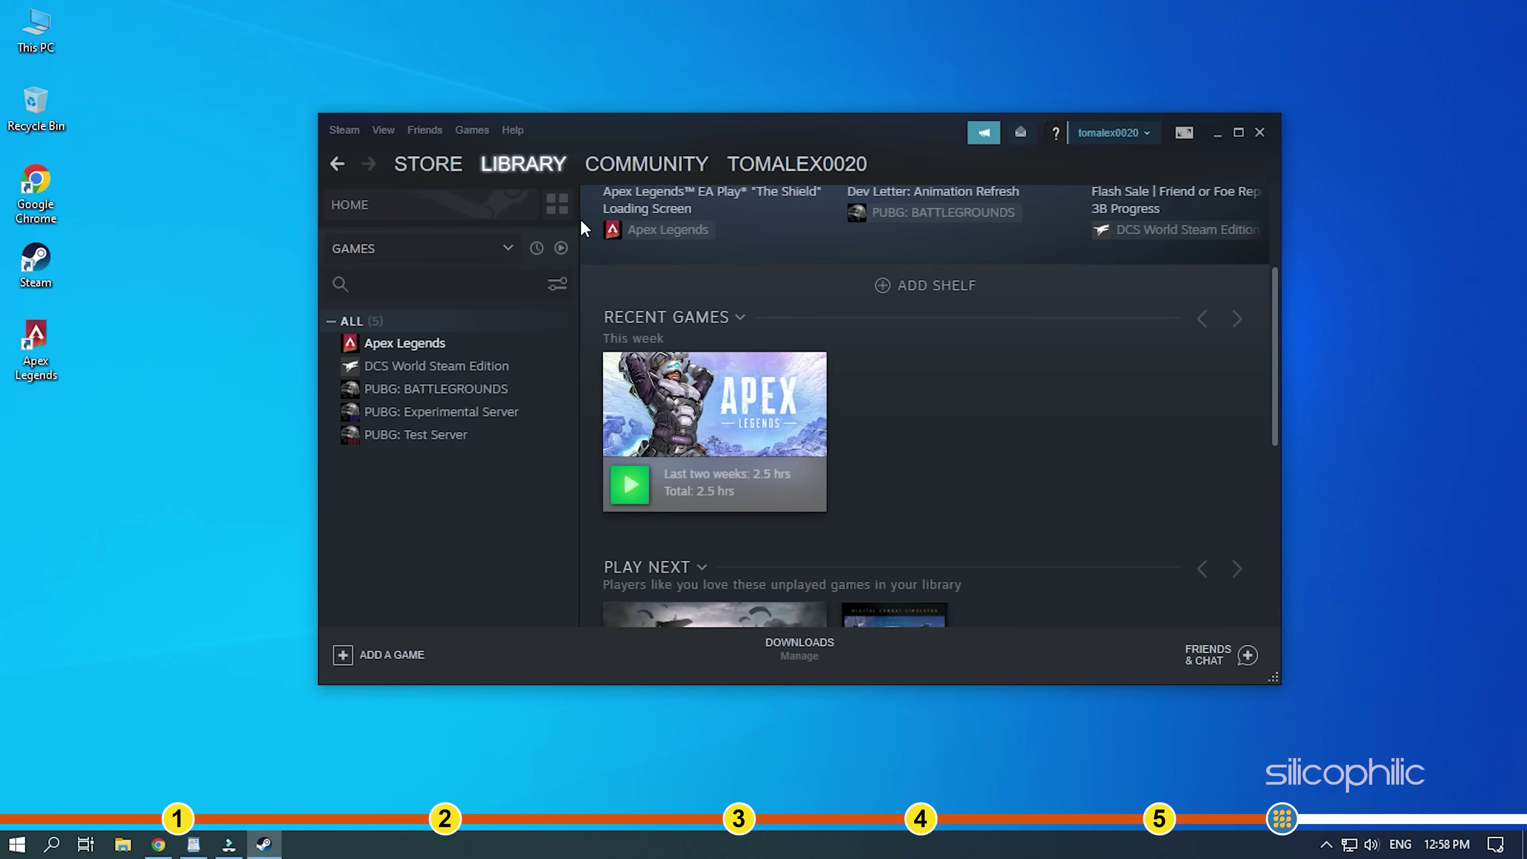
{"action": "right_click", "coordinate": [452, 351]}
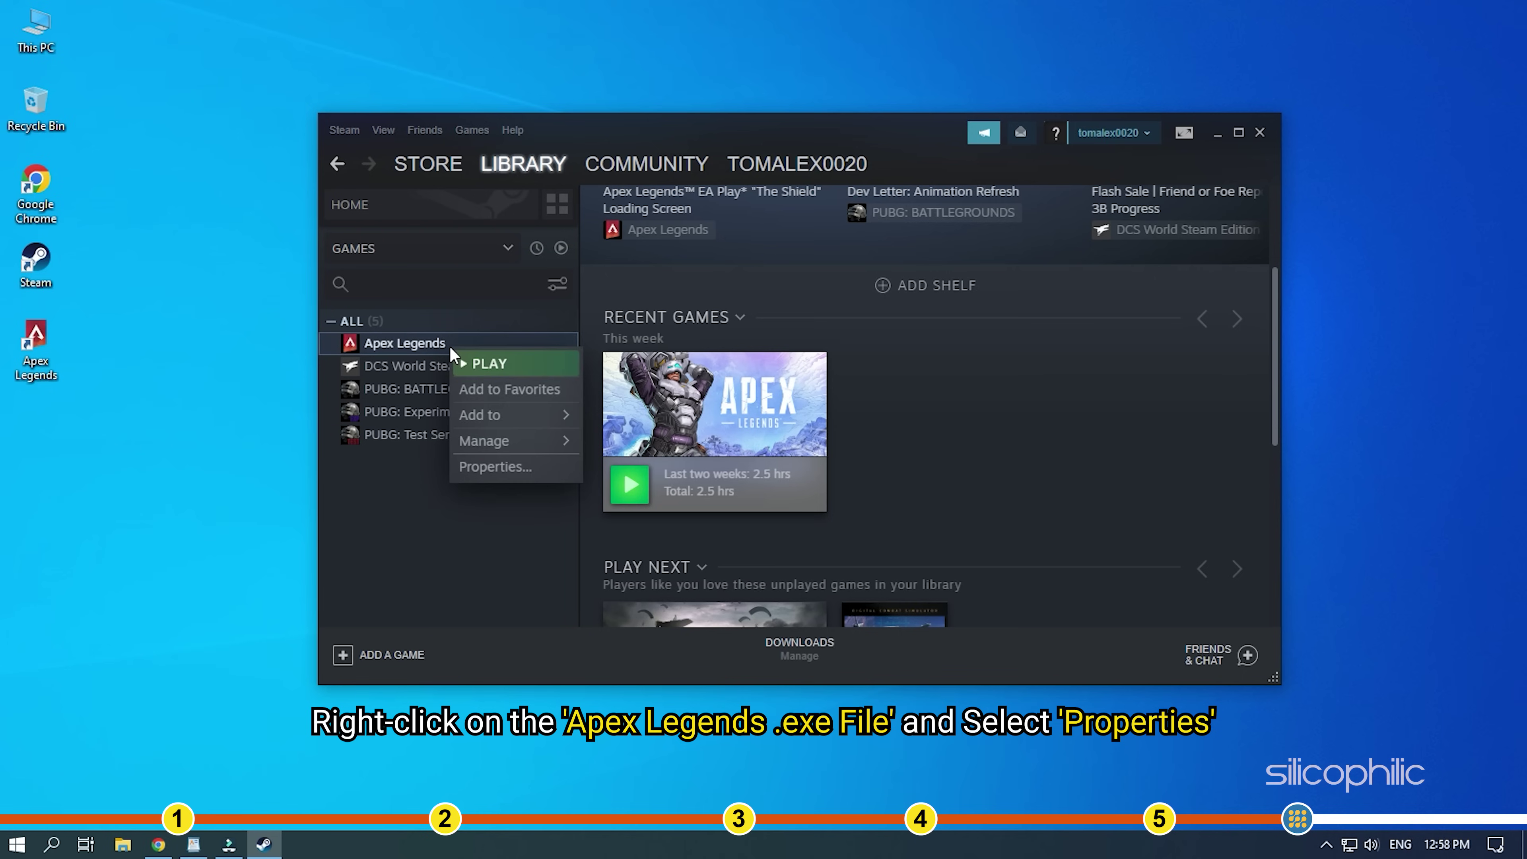
{"action": "left_click", "coordinate": [529, 464]}
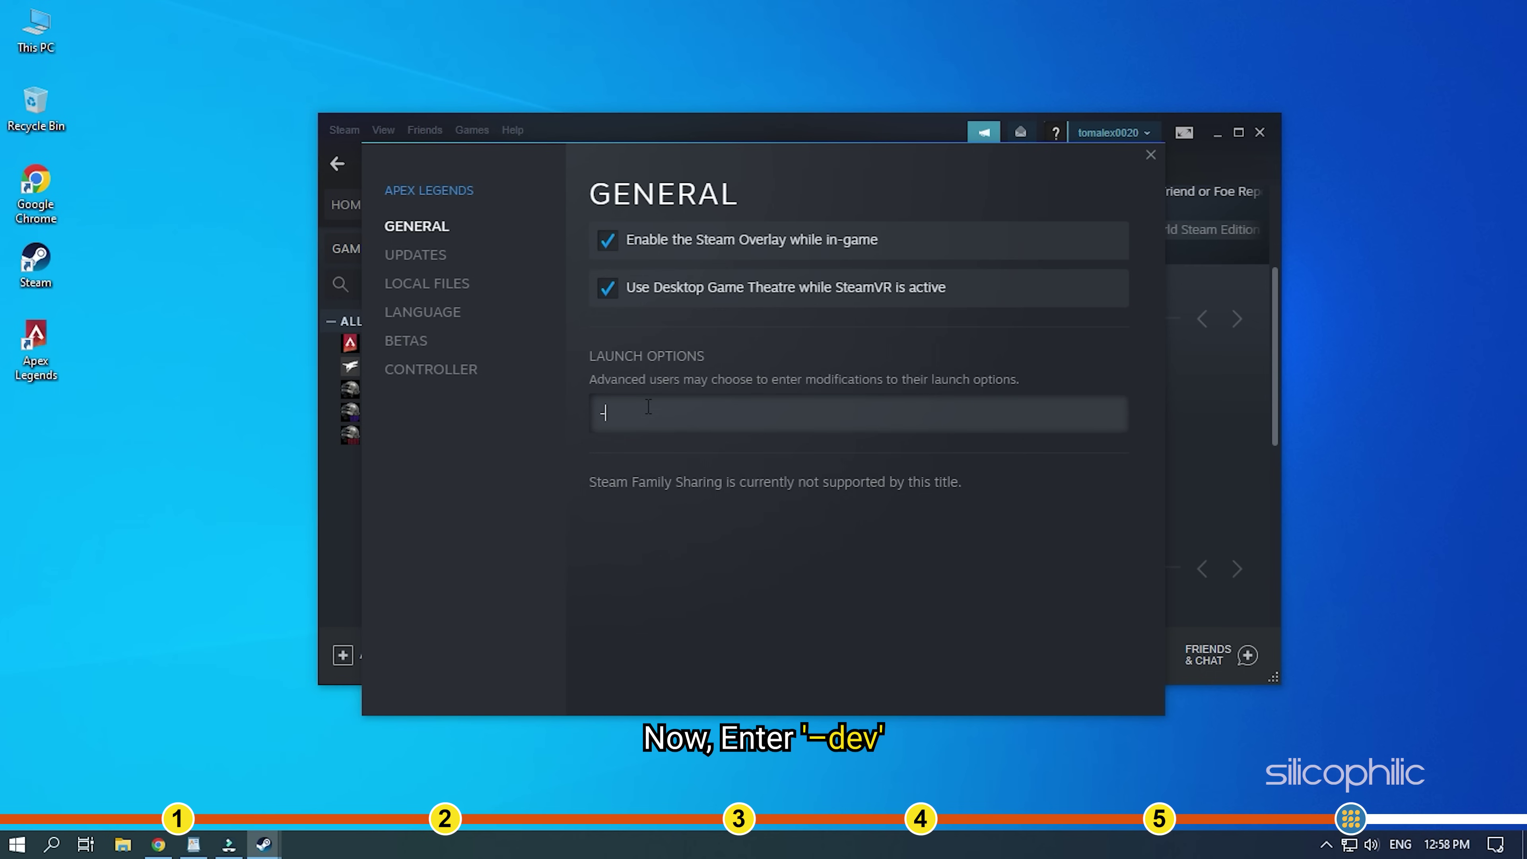
{"action": "type", "text": "ev"}
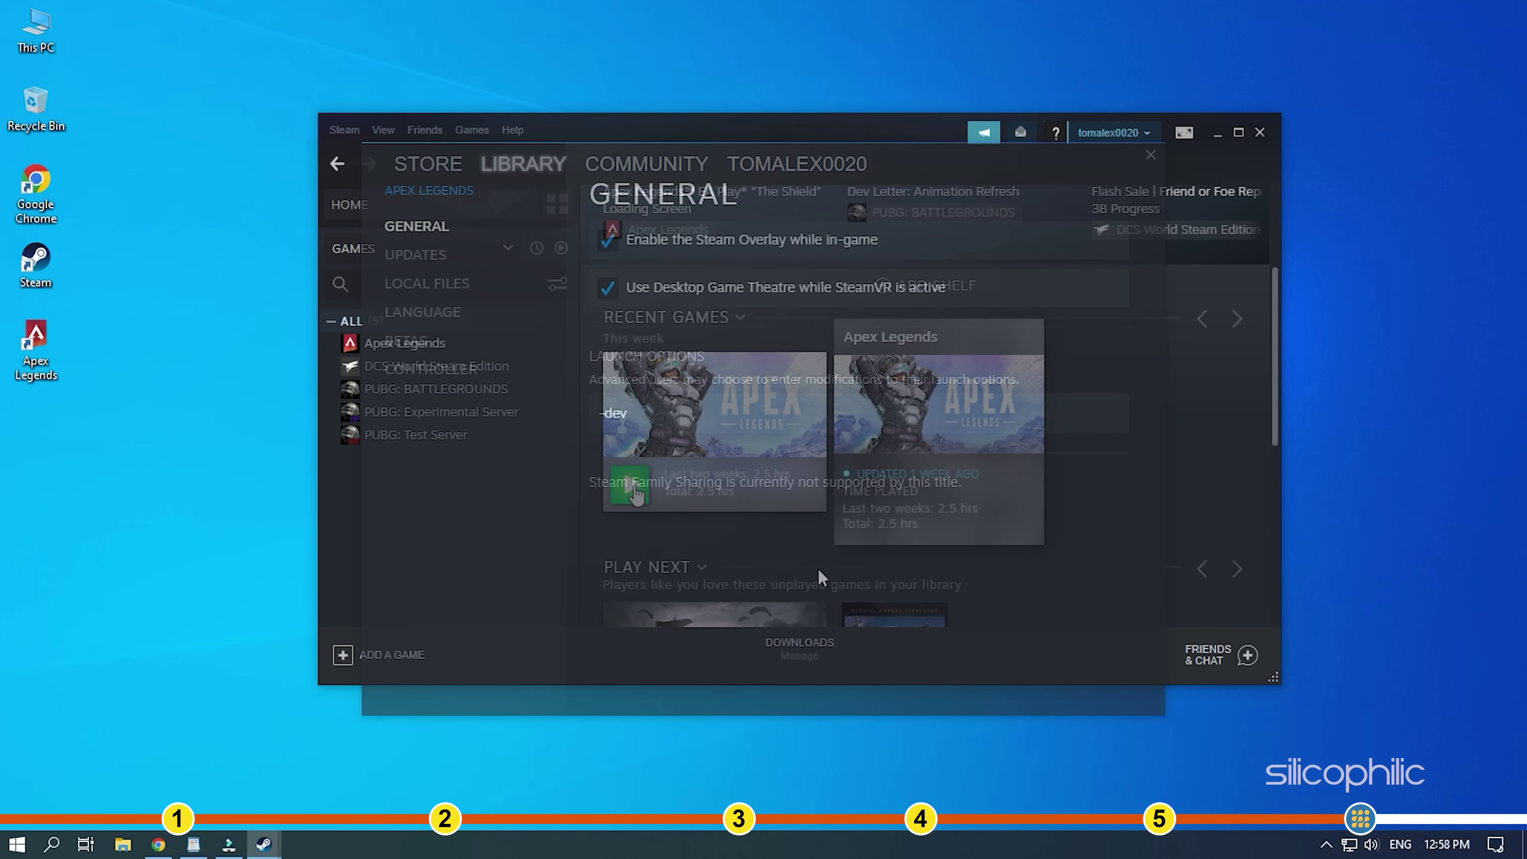
{"action": "left_click", "coordinate": [633, 484]}
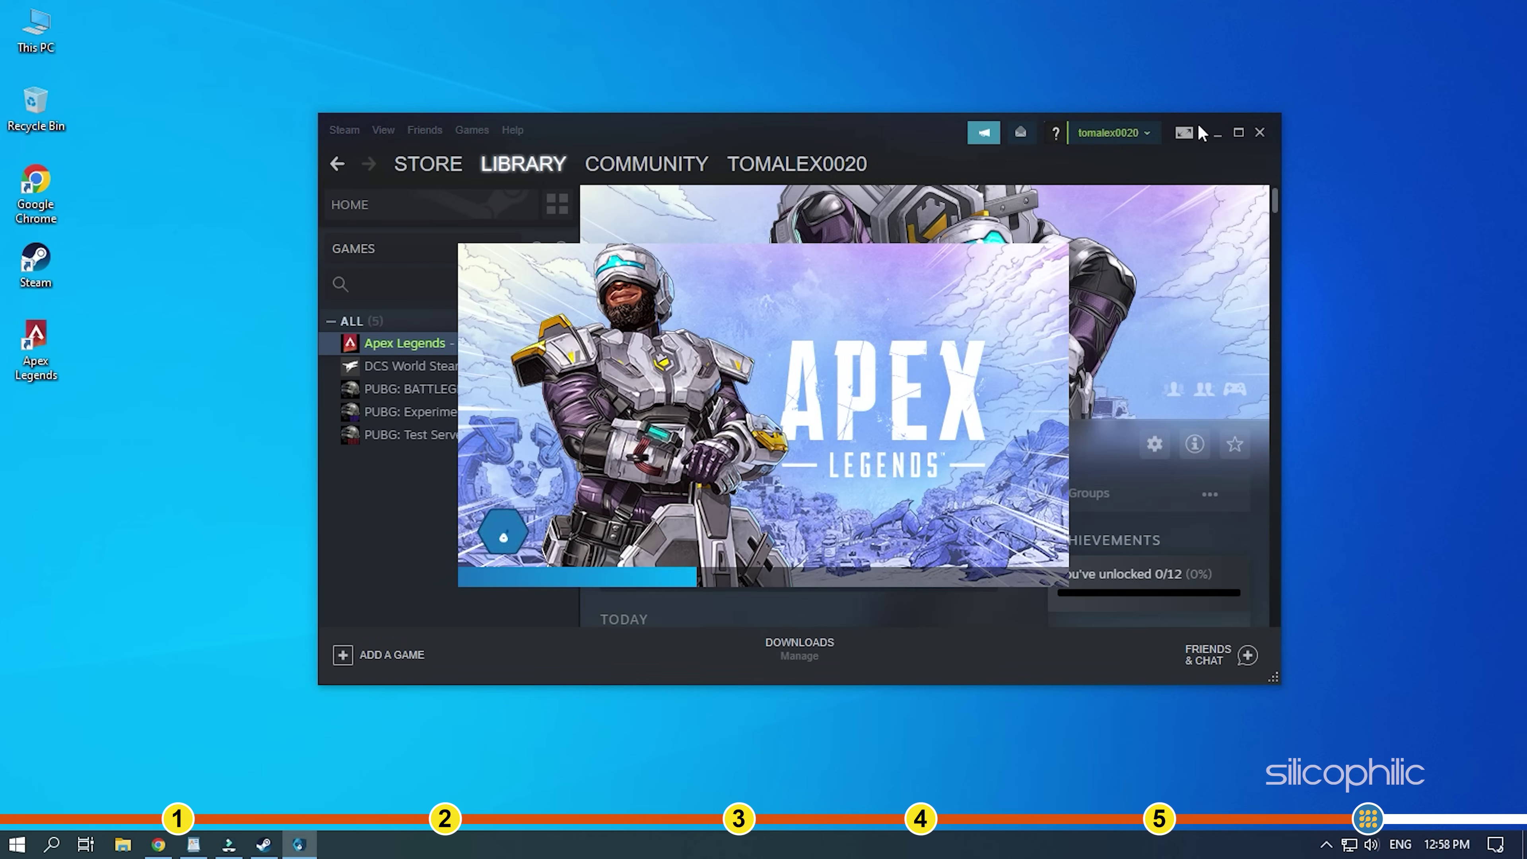
{"action": "left_click", "coordinate": [1211, 133]}
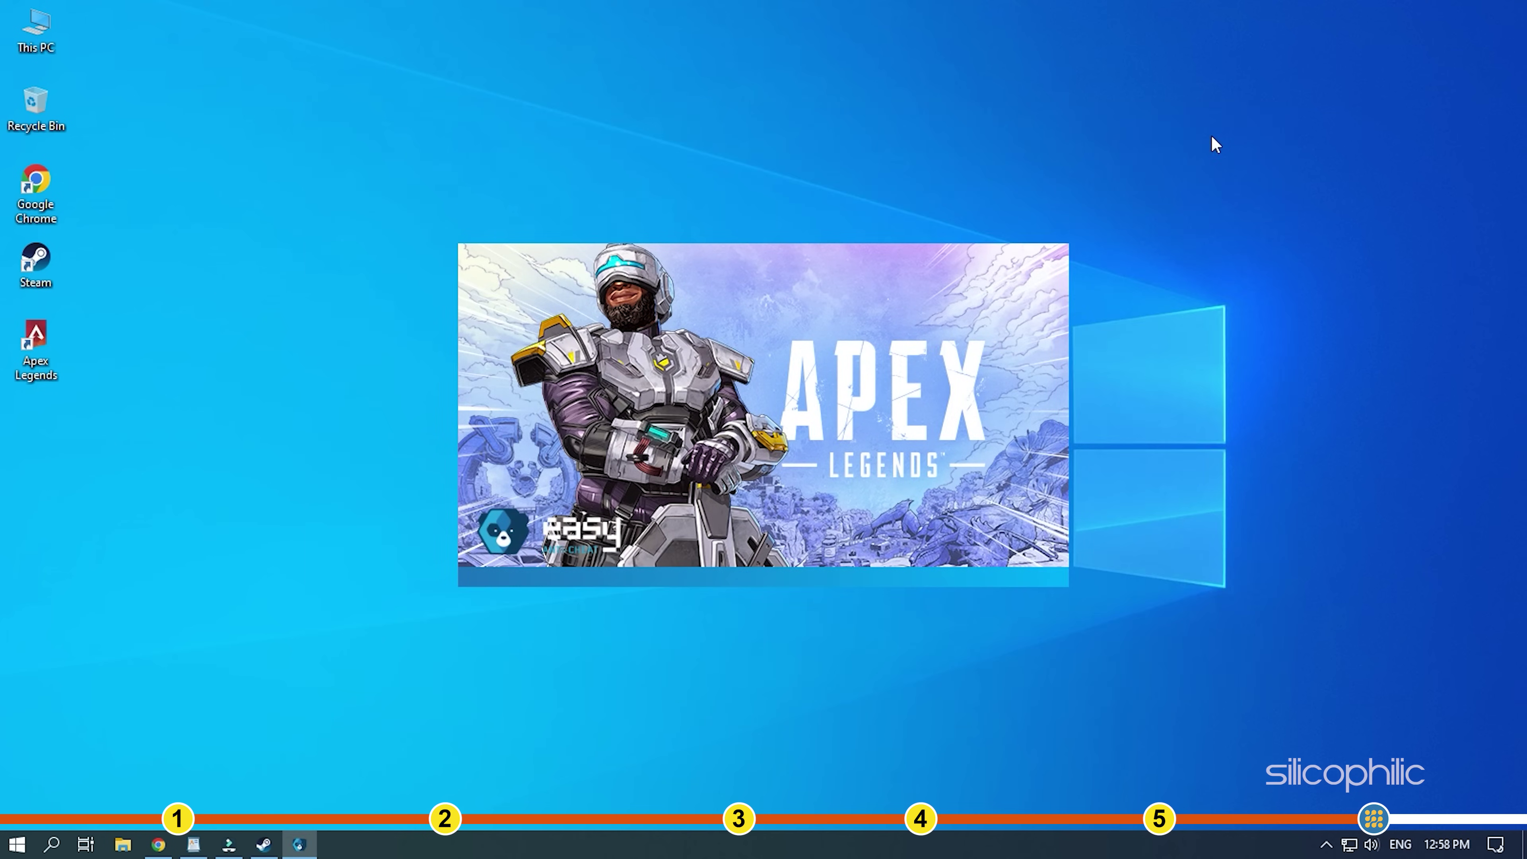